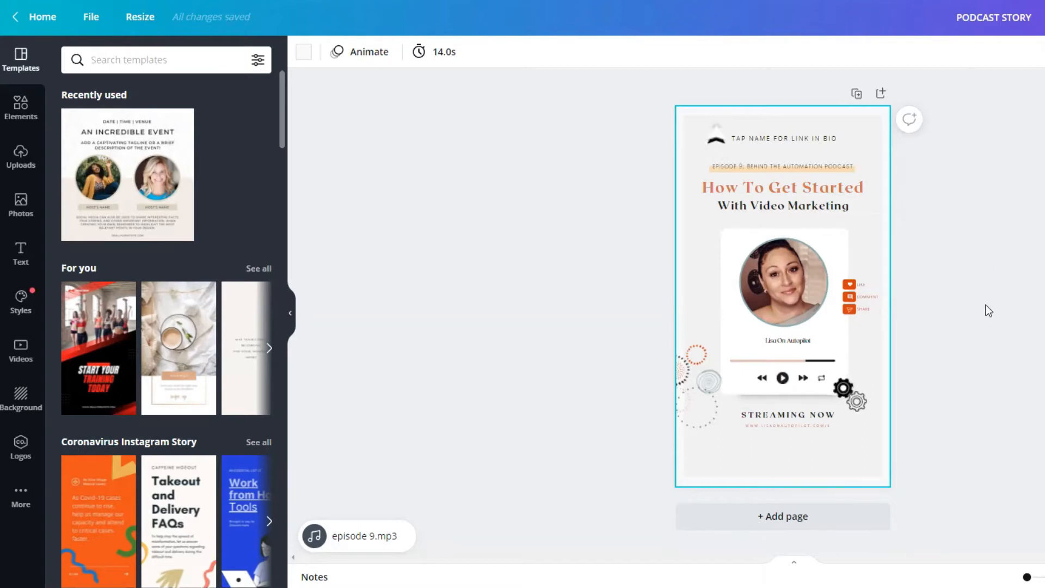
# Search the design types for "instagram" from the home page and open the Instagram Story category.
pyautogui.click(777, 514)
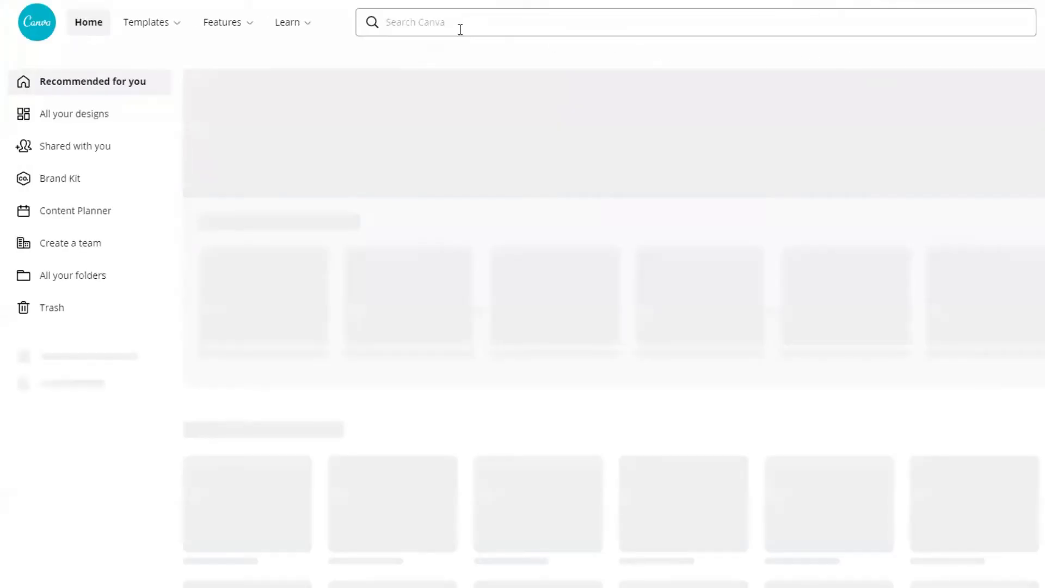
pyautogui.click(460, 29)
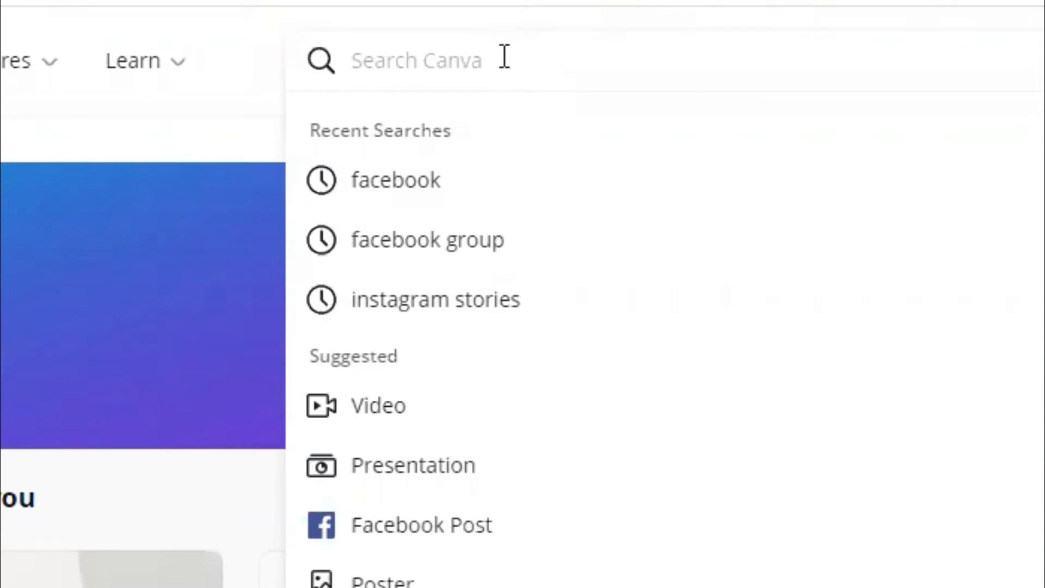
pyautogui.write('instagram')
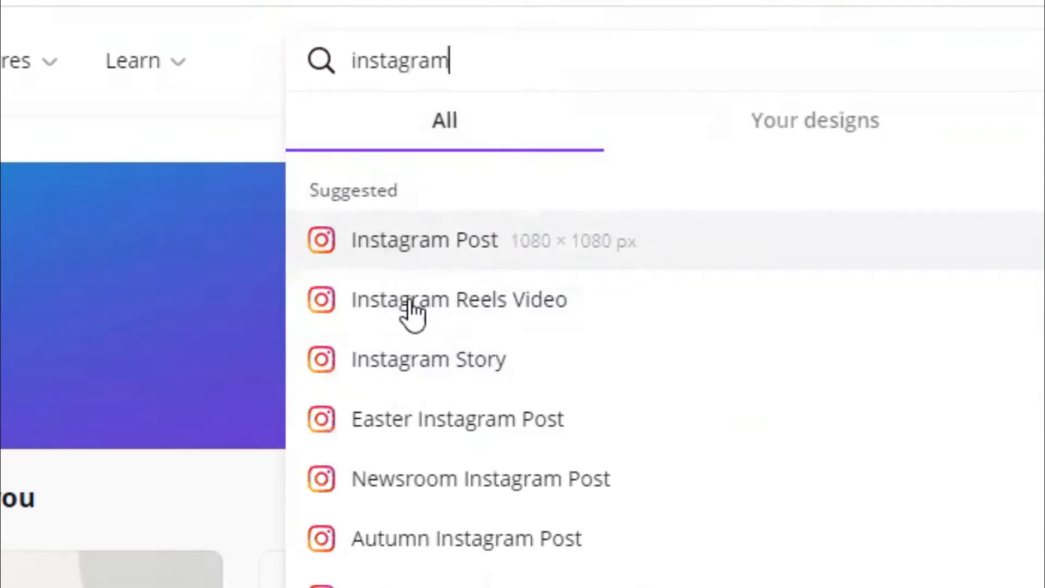
pyautogui.click(414, 364)
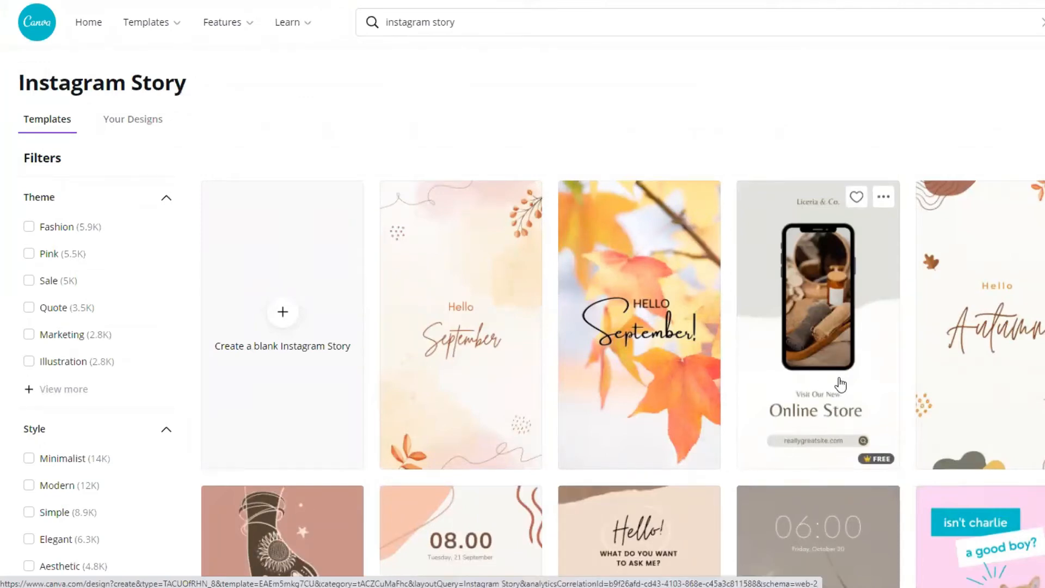
# Browse the Instagram Story templates and create a blank Instagram Story instead.
pyautogui.scroll(-1, 841, 384)
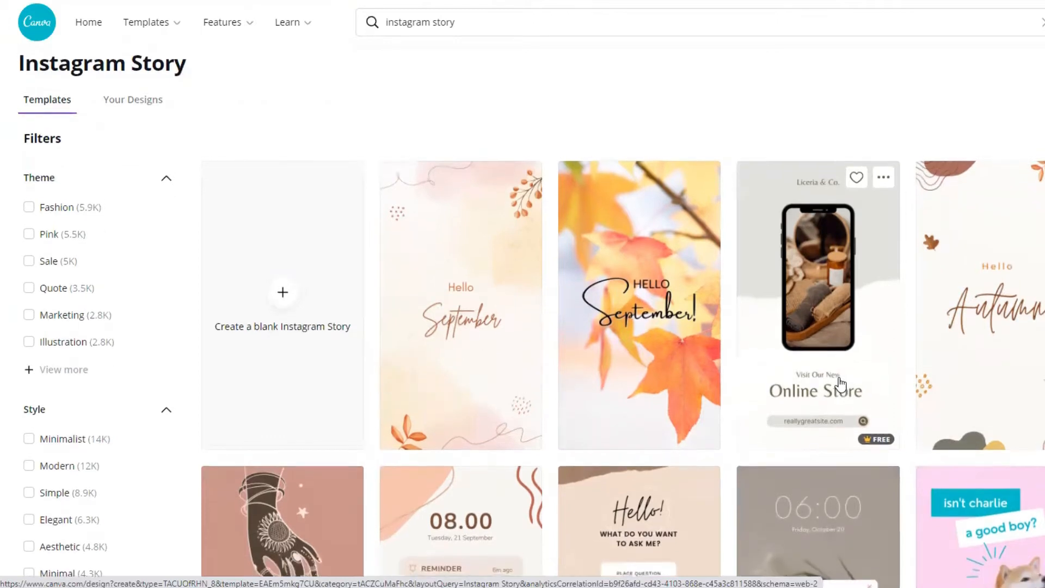
pyautogui.scroll(-1, 842, 385)
pyautogui.scroll(-7, 842, 385)
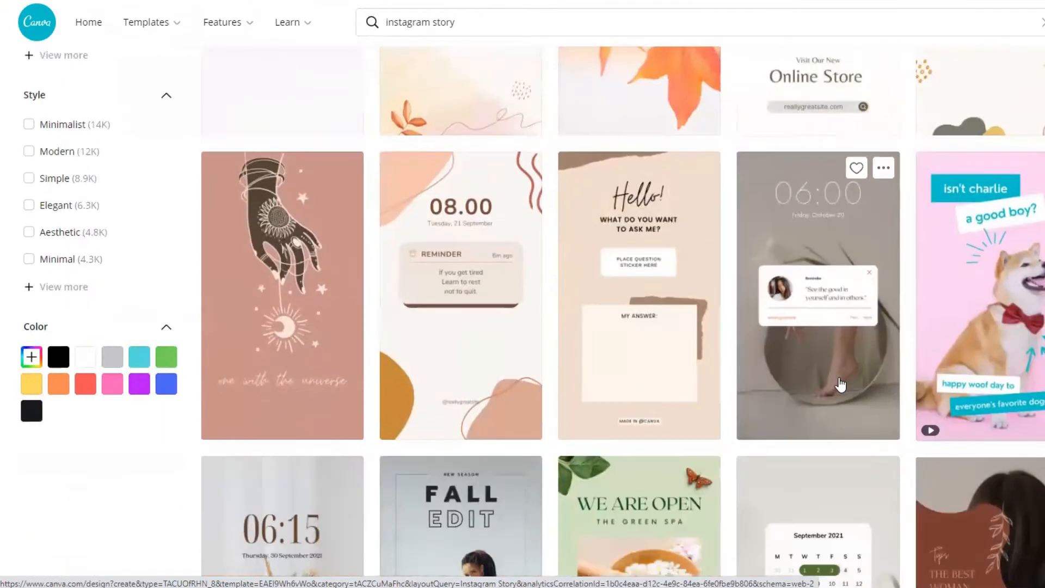
pyautogui.scroll(-10, 841, 384)
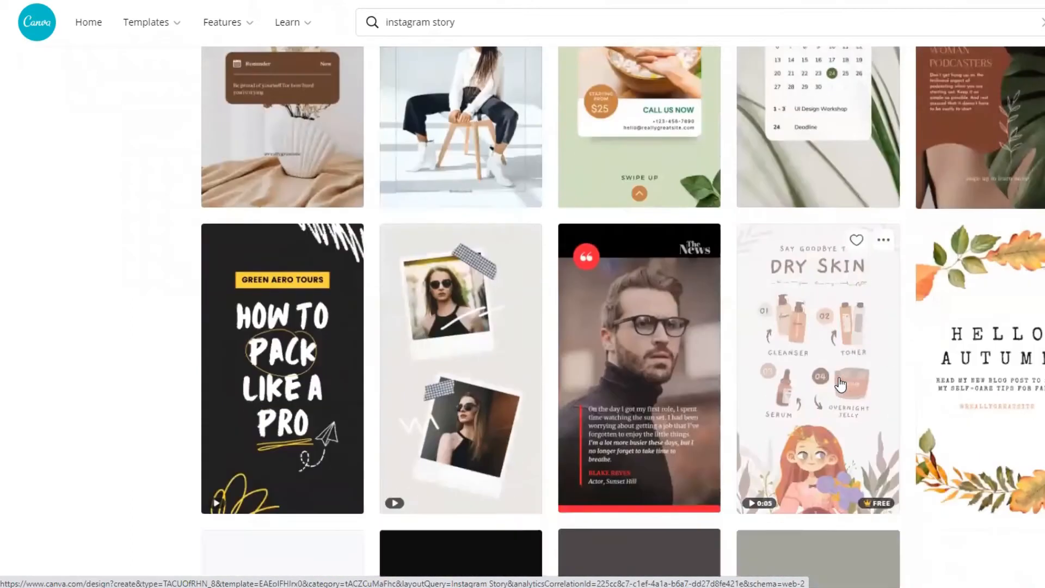
pyautogui.scroll(-7, 841, 384)
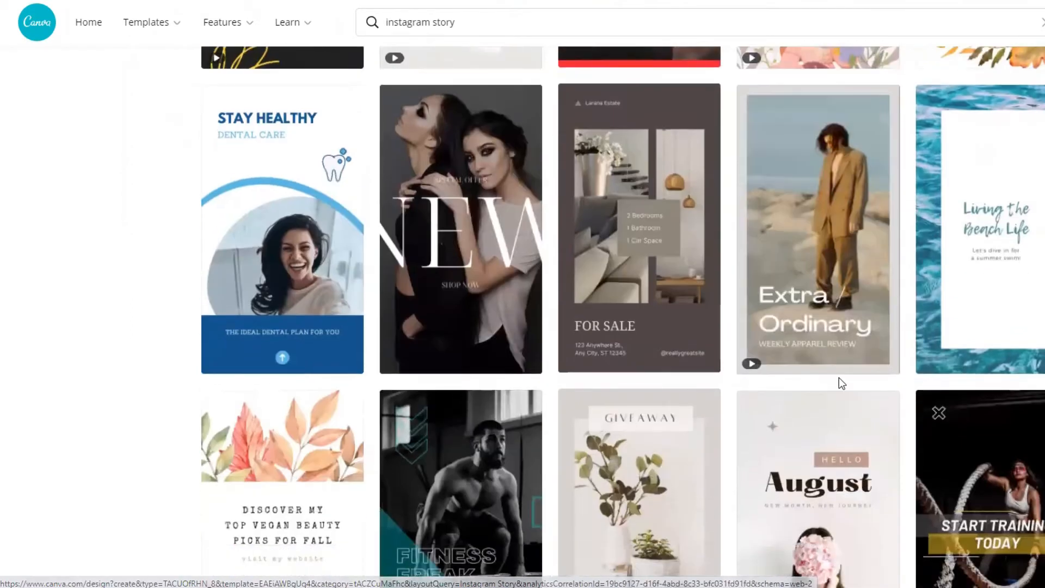
pyautogui.scroll(-4, 840, 385)
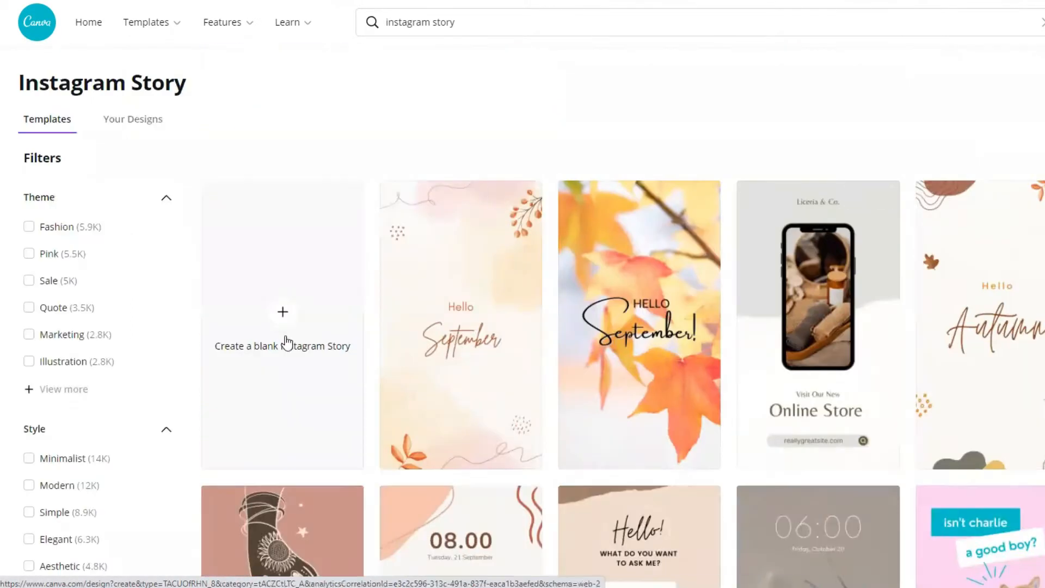
pyautogui.click(285, 316)
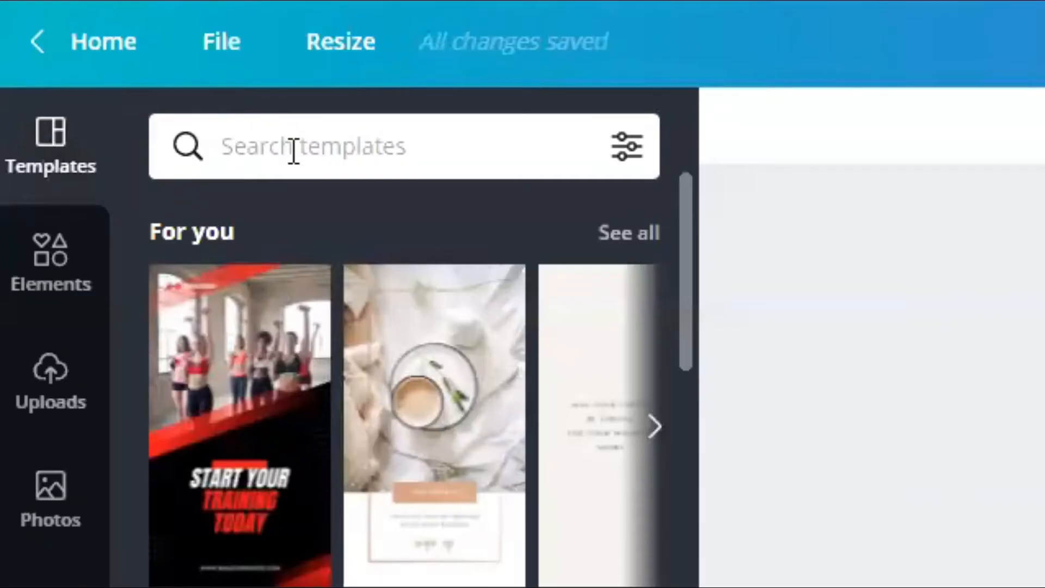
# Search the story templates for "podcast" and look through the designs.
pyautogui.click(294, 151)
pyautogui.write('podcast')
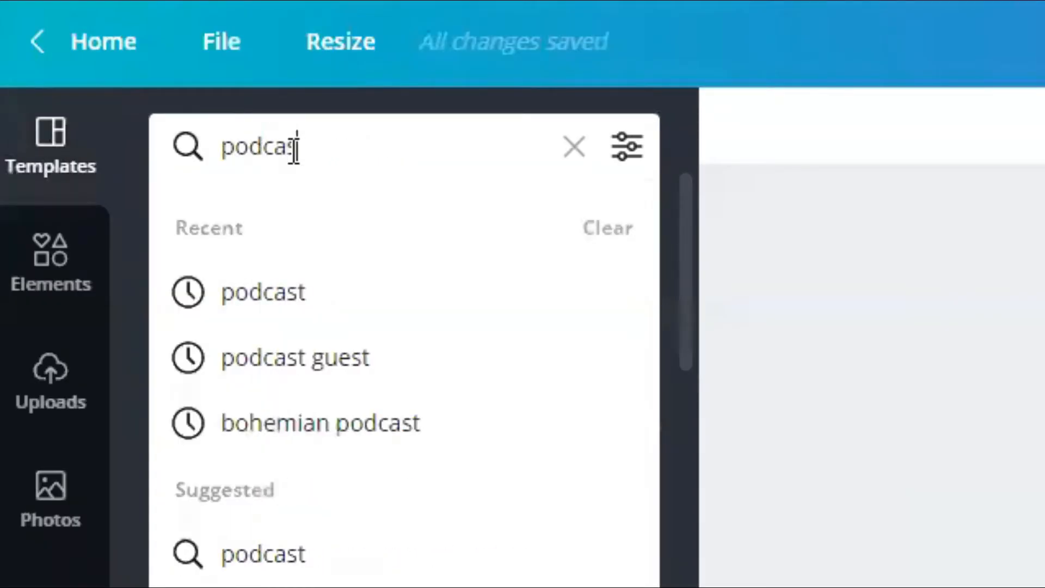
pyautogui.press('Return')
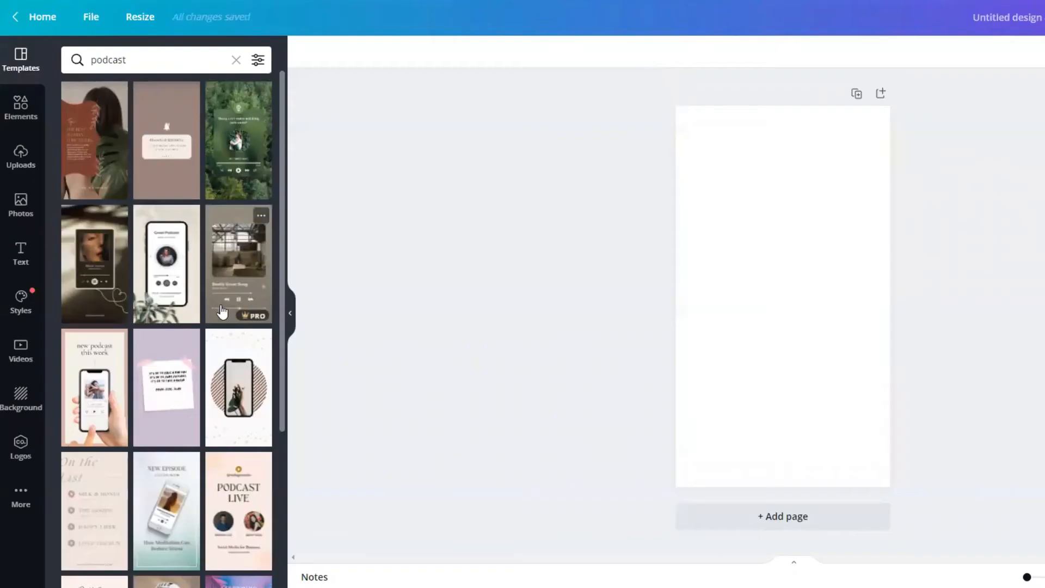
pyautogui.scroll(-3, 221, 310)
pyautogui.scroll(-3, 222, 310)
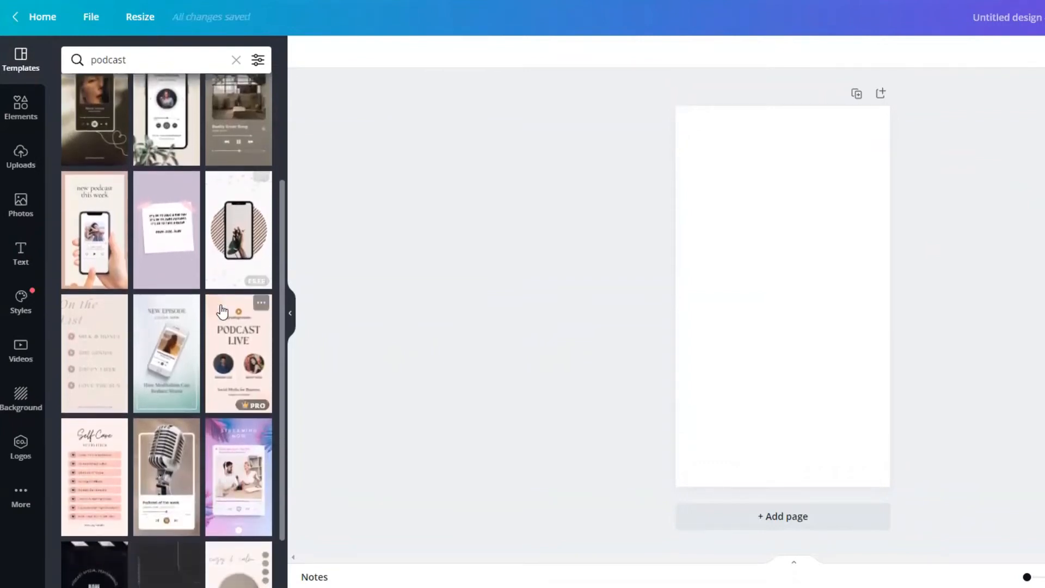
pyautogui.scroll(-1, 221, 310)
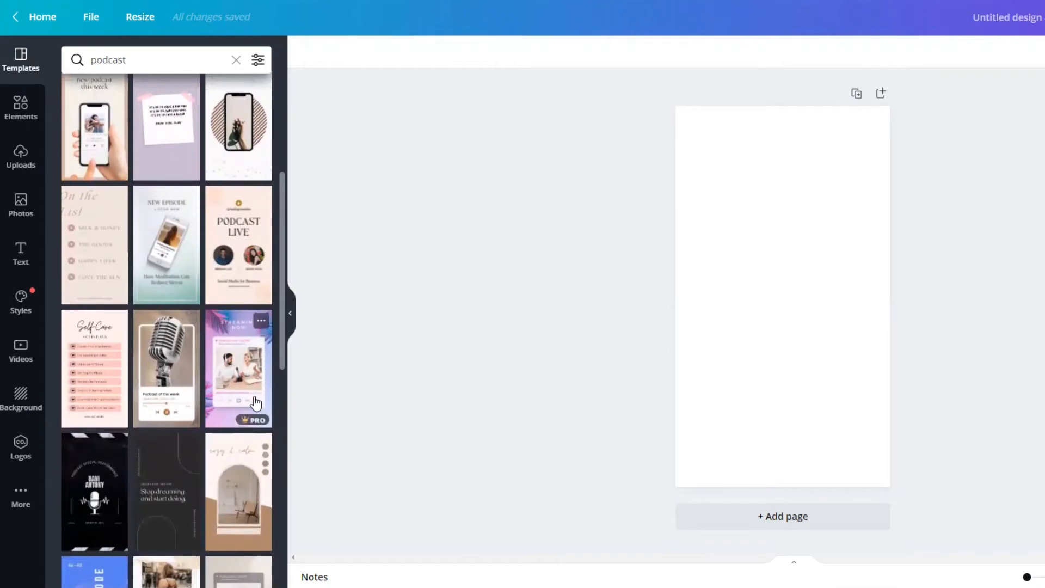
# Try the "Podcast of the week" microphone template on the page and select its microphone image.
pyautogui.click(186, 384)
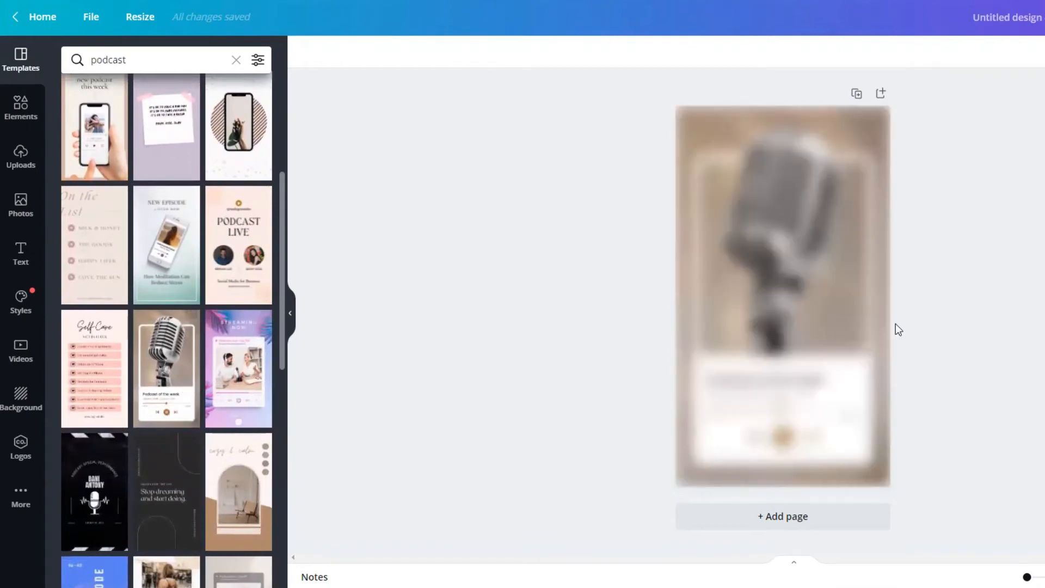
pyautogui.moveTo(1026, 577); pyautogui.dragTo(1027, 577)
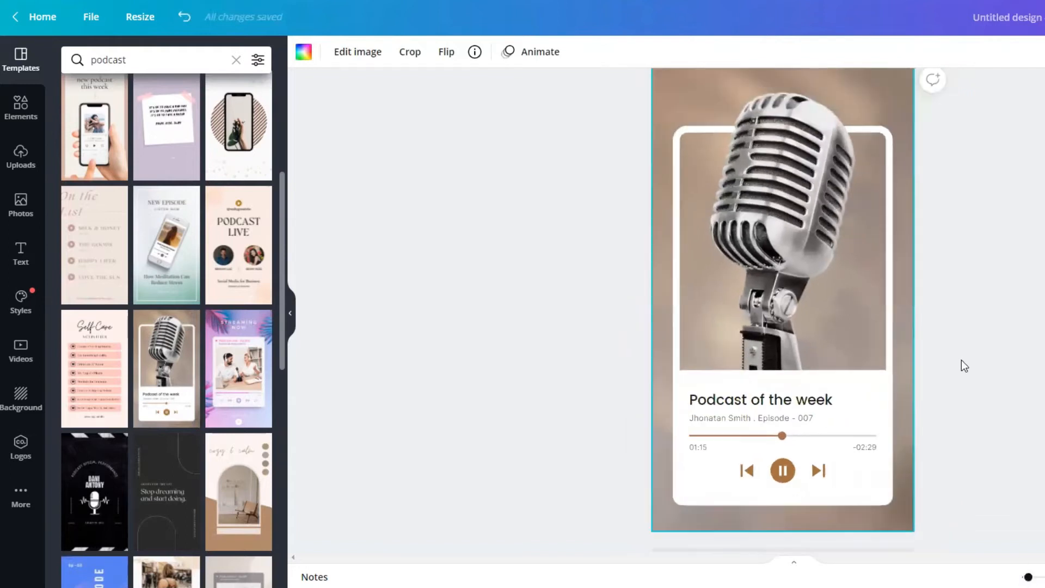
pyautogui.click(815, 207)
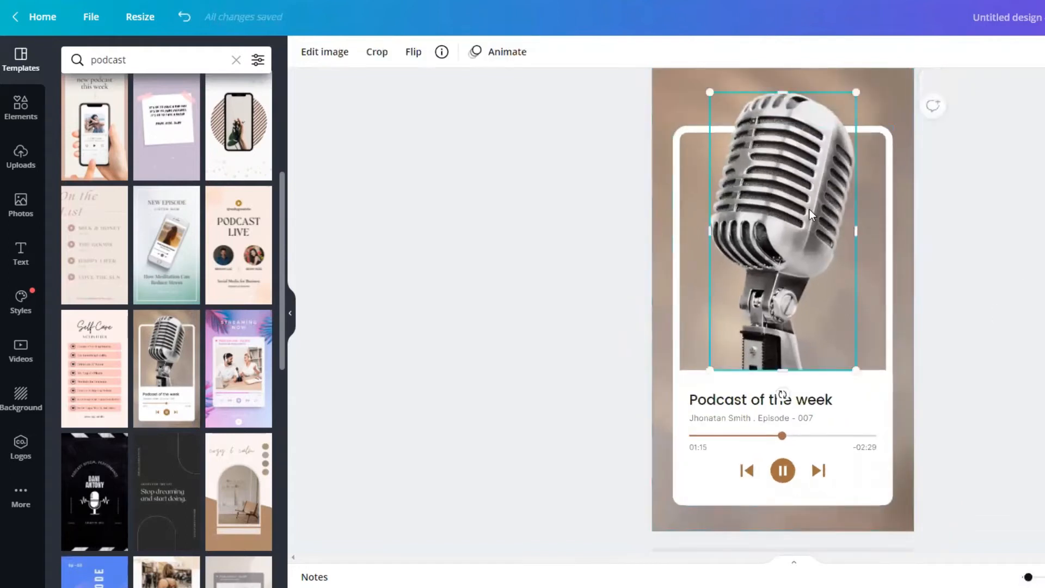
# Apply the pink and blue "Streaming Now" podcast template and replace its photo with the uploaded portrait of the woman raising both hands.
pyautogui.click(239, 369)
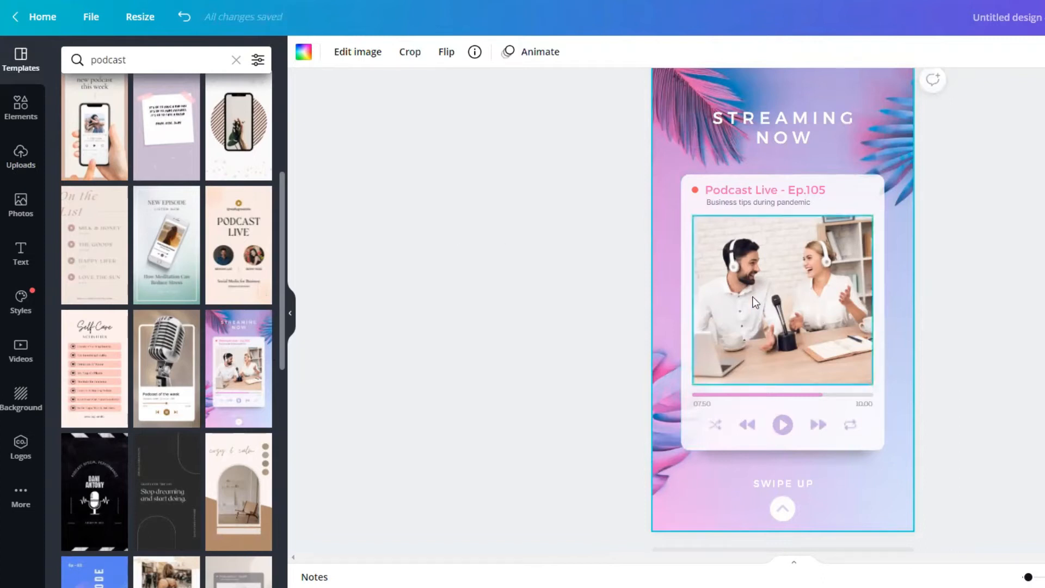
pyautogui.click(16, 155)
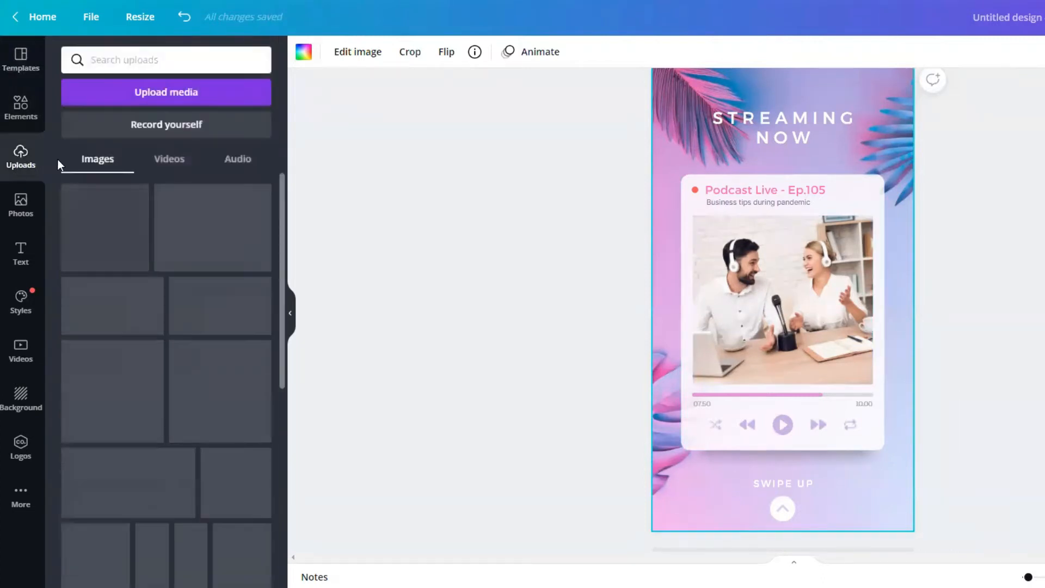
pyautogui.scroll(-5, 199, 443)
pyautogui.scroll(-8, 199, 448)
pyautogui.scroll(-10, 199, 449)
pyautogui.scroll(-10, 200, 450)
pyautogui.scroll(-8, 200, 450)
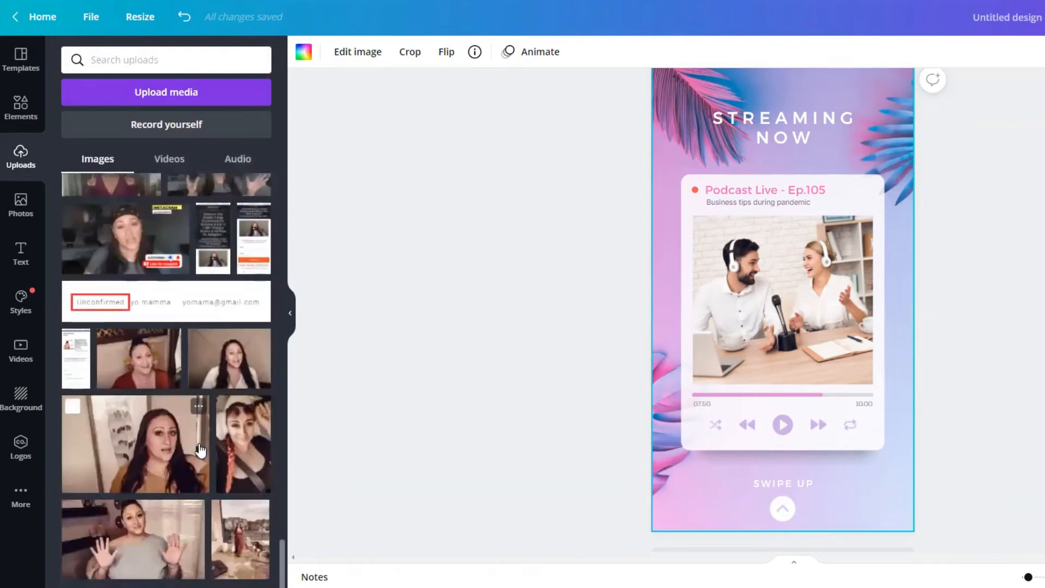
pyautogui.moveTo(135, 528); pyautogui.dragTo(764, 326)
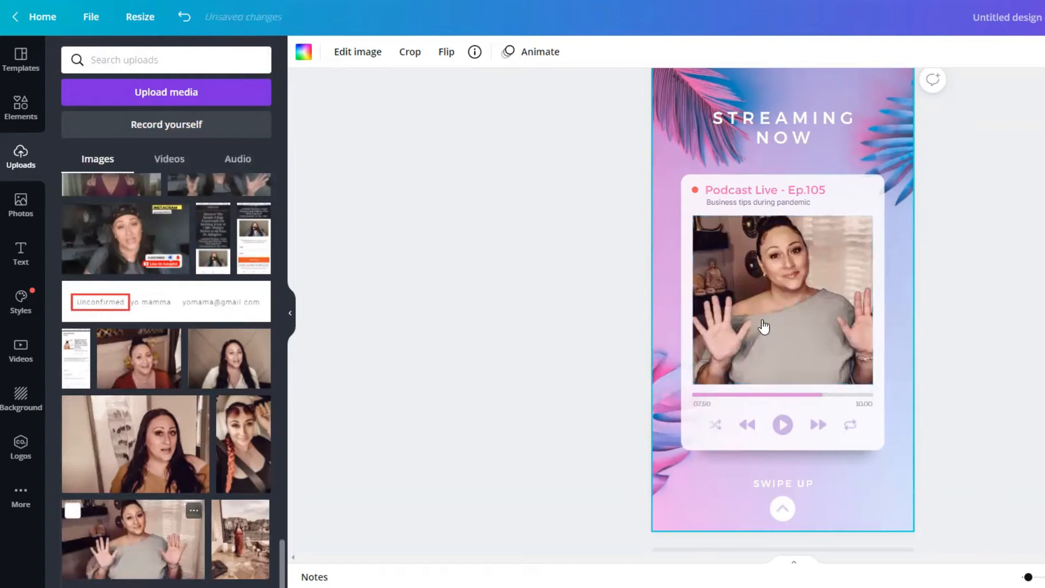
# Enlarge and reposition the portrait inside its frame so the woman's face fills the photo area.
pyautogui.doubleClick(779, 337)
pyautogui.moveTo(632, 385); pyautogui.dragTo(370, 531)
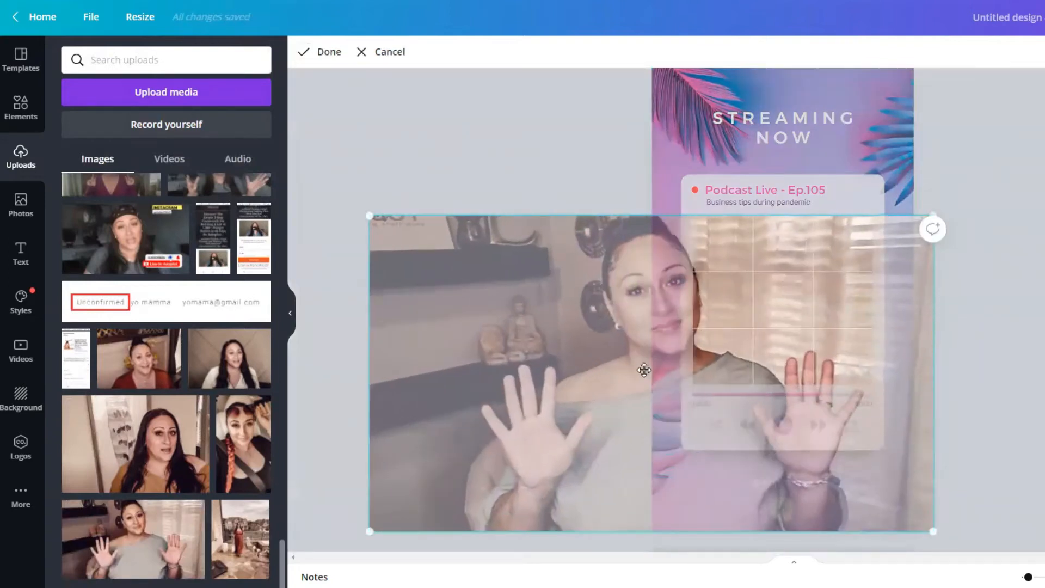
pyautogui.click(521, 196)
pyautogui.click(739, 280)
pyautogui.doubleClick(739, 279)
pyautogui.moveTo(738, 279); pyautogui.dragTo(877, 283)
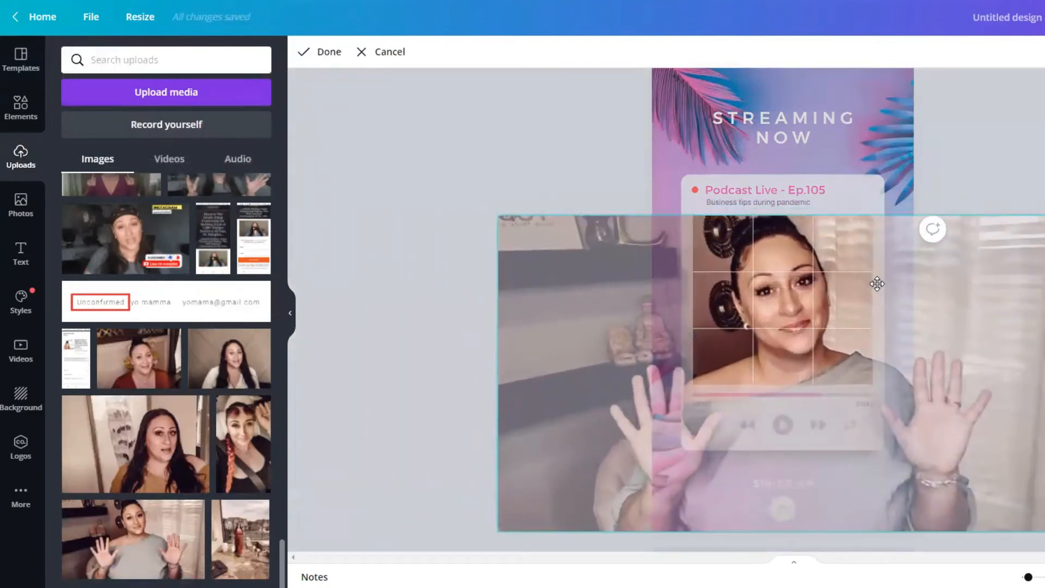
pyautogui.click(567, 156)
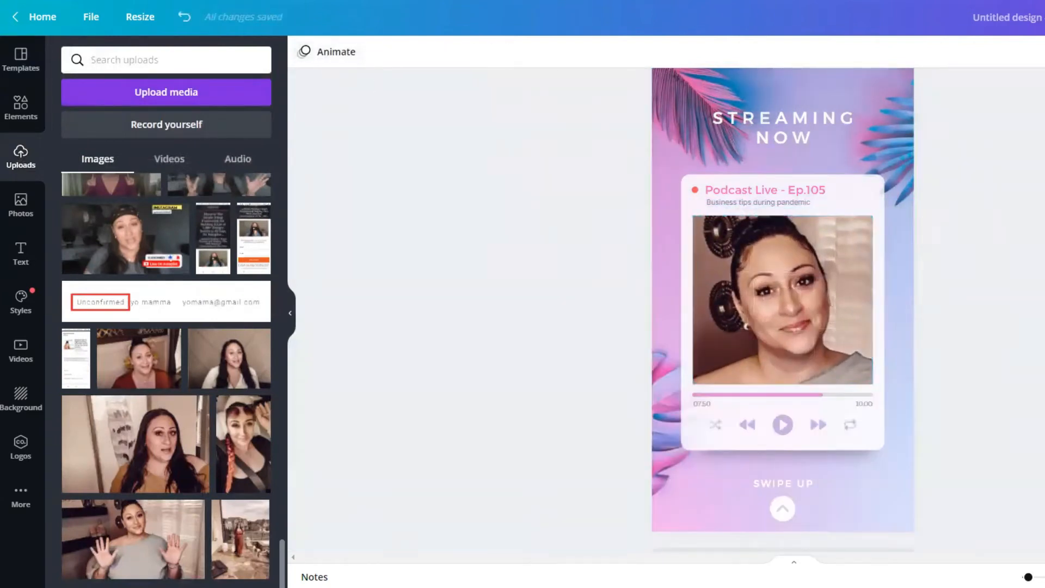
# Delete the tropical-leaf background image and fill the story's background with solid pink.
pyautogui.click(858, 79)
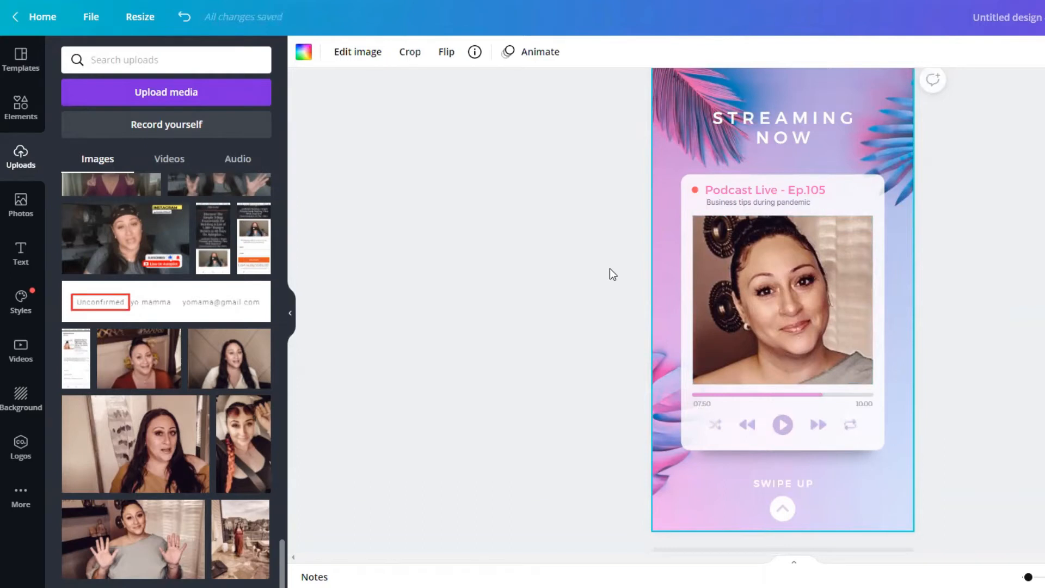
pyautogui.press('Delete')
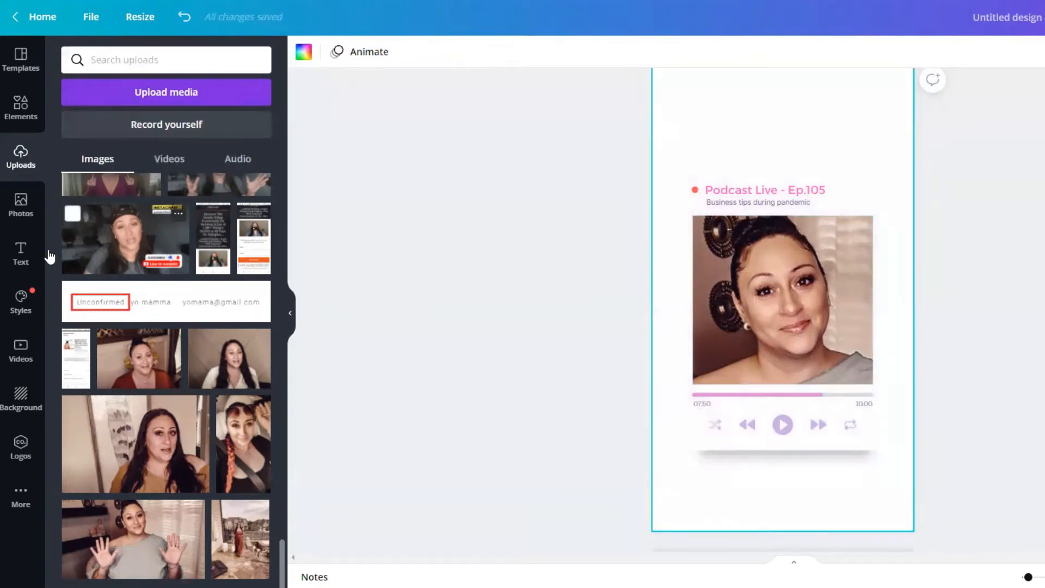
pyautogui.click(21, 406)
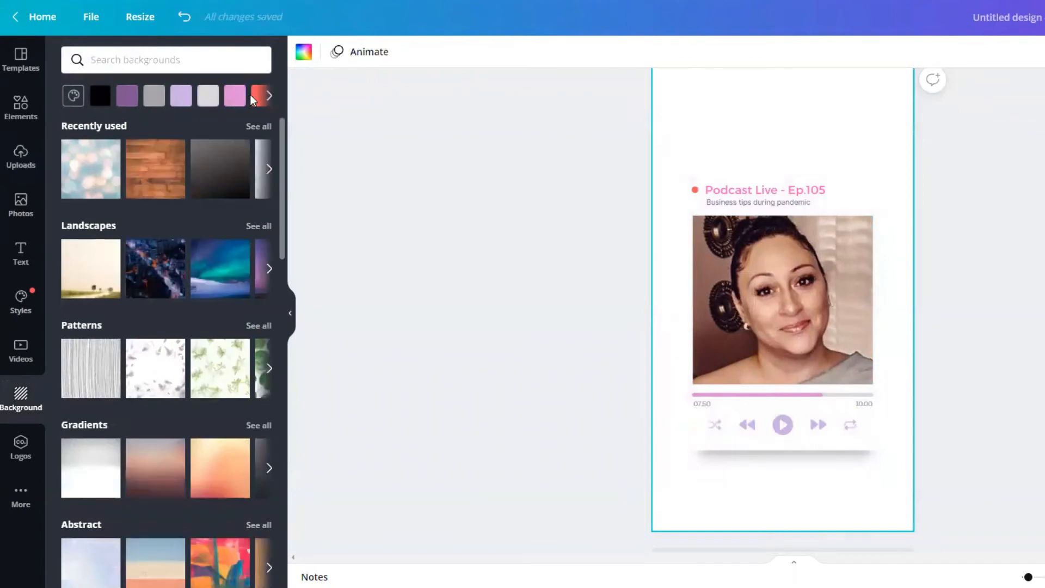
pyautogui.click(235, 97)
pyautogui.click(269, 95)
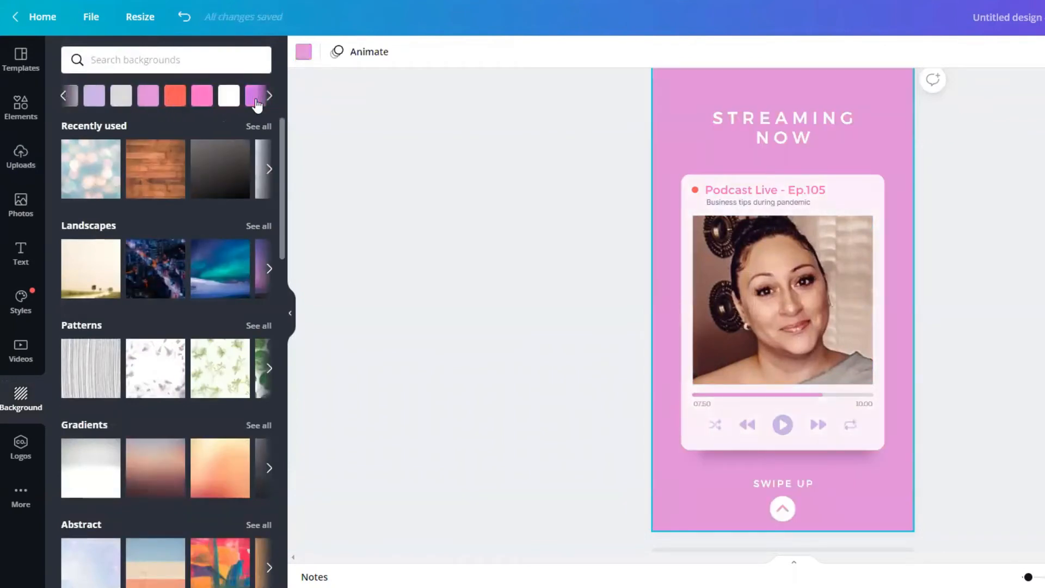
# Apply the recently used blue and peach bokeh image as background and browse the other background categories.
pyautogui.click(76, 184)
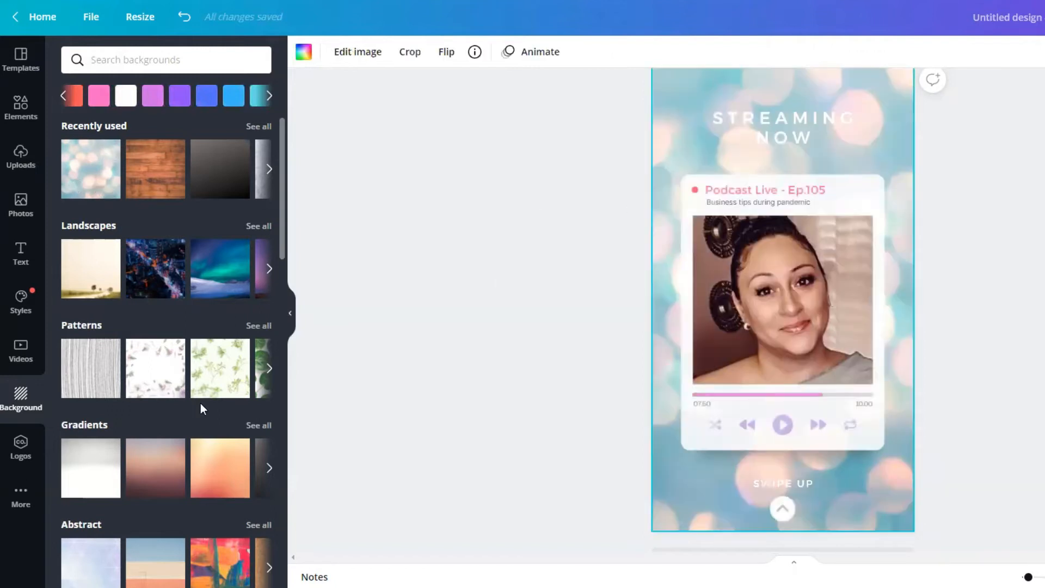
pyautogui.scroll(-4, 246, 502)
pyautogui.scroll(1, 246, 502)
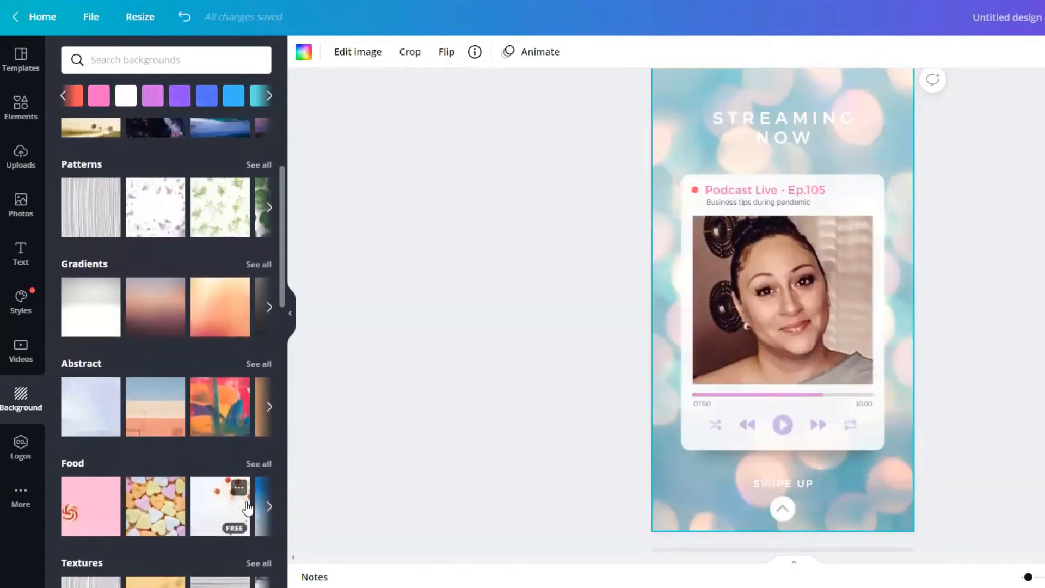
# Search the stock videos for "laptop" and set the 43-second clip of a woman typing at a desk as the story background.
pyautogui.click(19, 351)
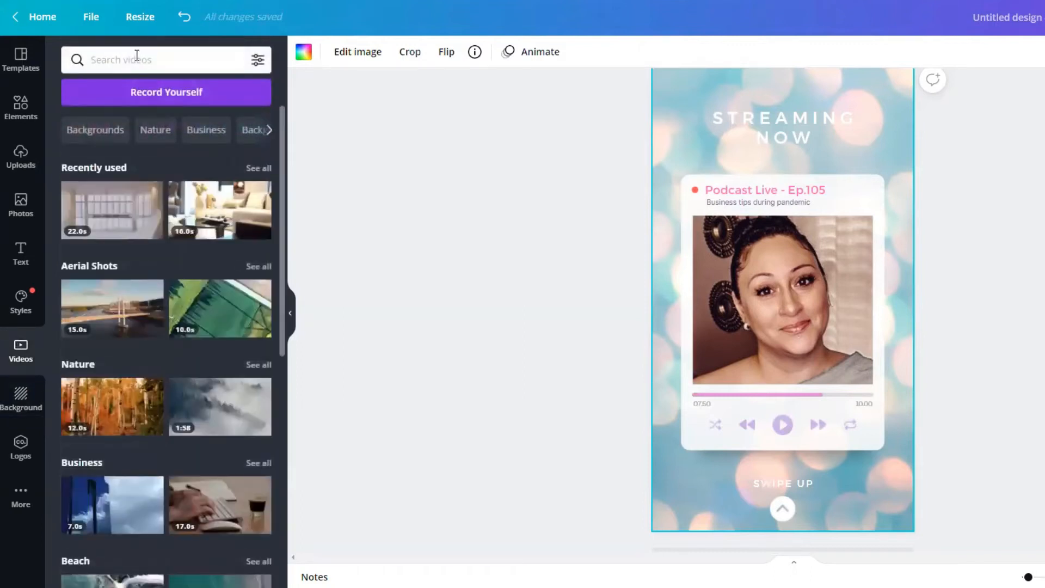
pyautogui.click(137, 60)
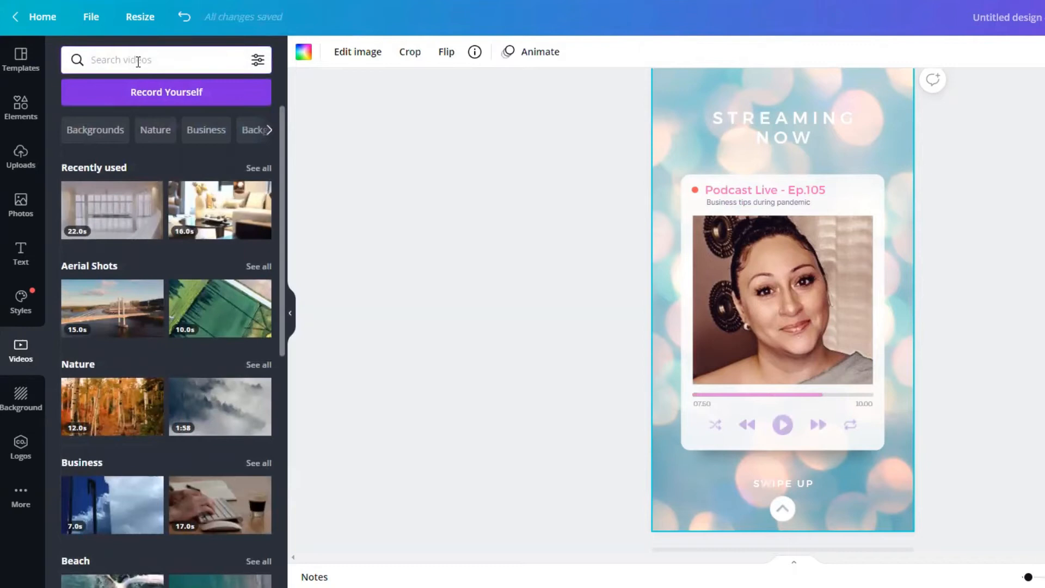
pyautogui.write('laptop')
pyautogui.press('Return')
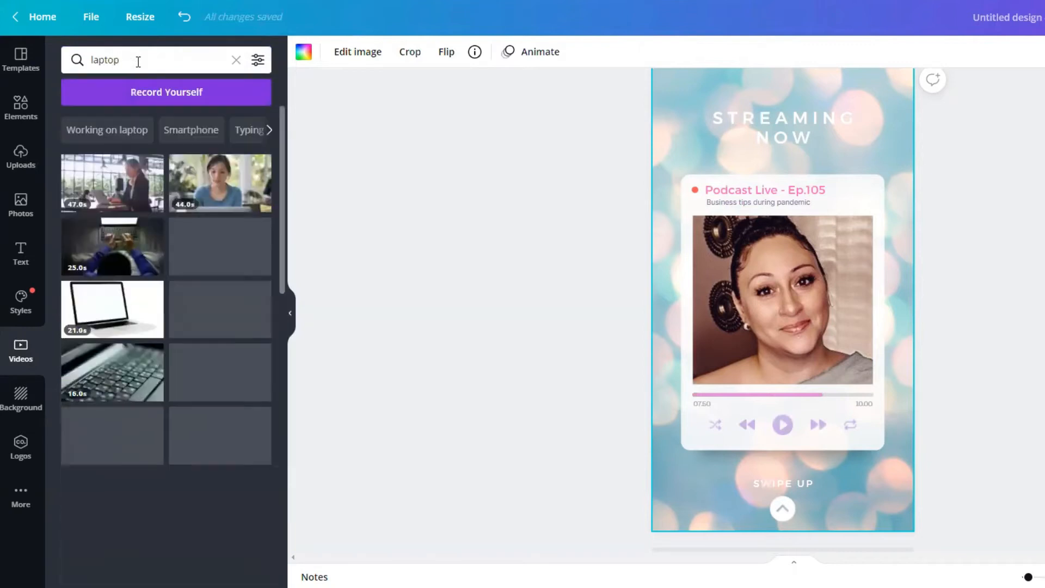
pyautogui.moveTo(222, 246); pyautogui.dragTo(675, 106)
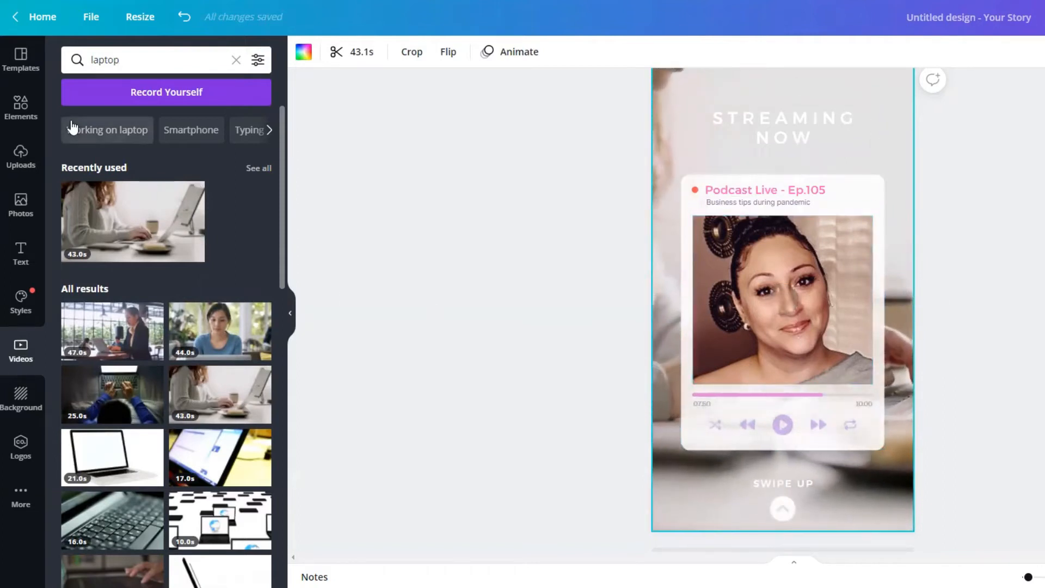
# Search the stock photos for "laptop", try the photo of hands typing on a laptop as the story background, and undo it.
pyautogui.click(21, 205)
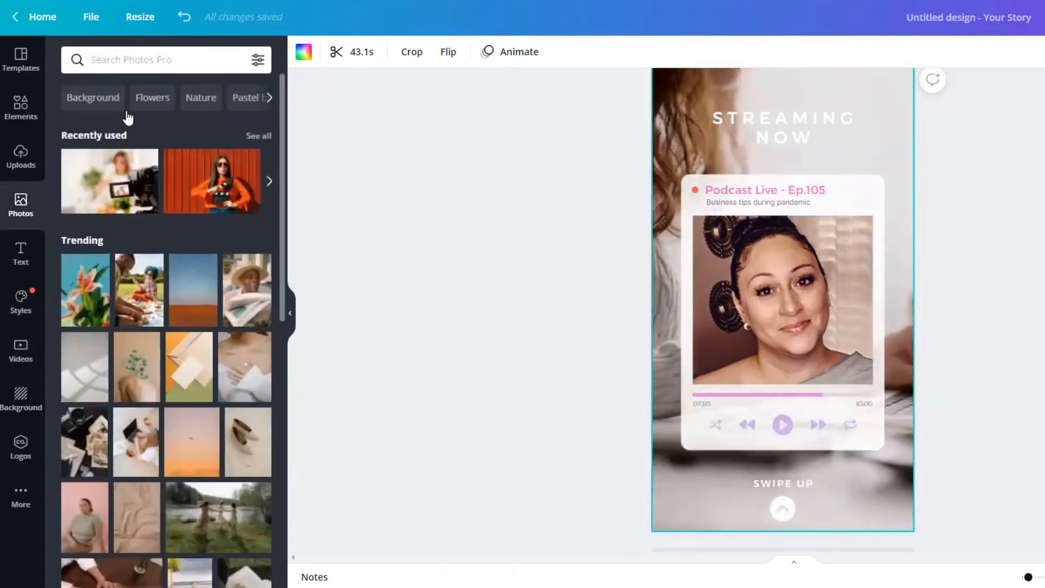
pyautogui.click(123, 64)
pyautogui.write('laptop')
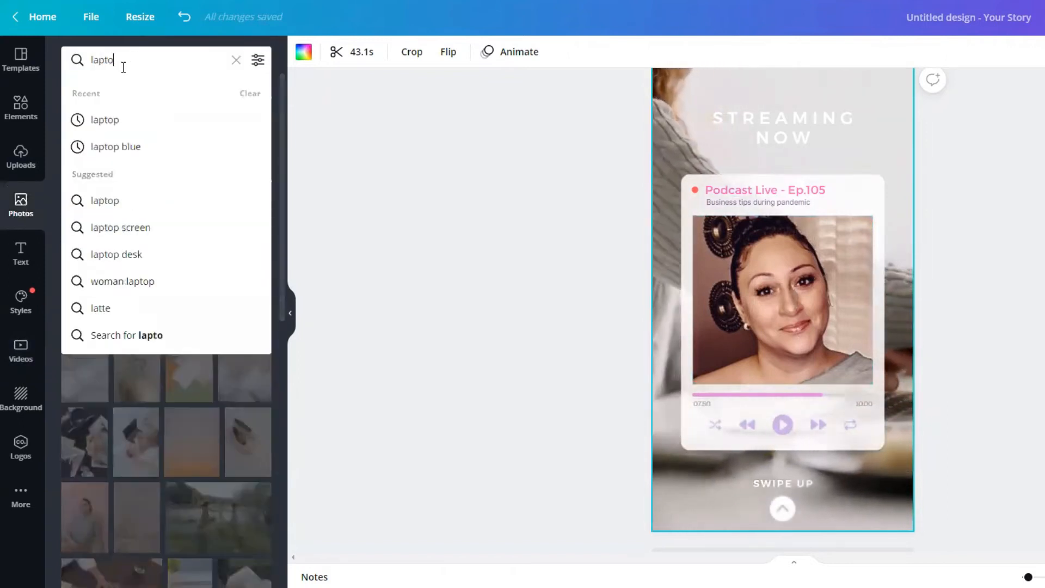
pyautogui.press('Return')
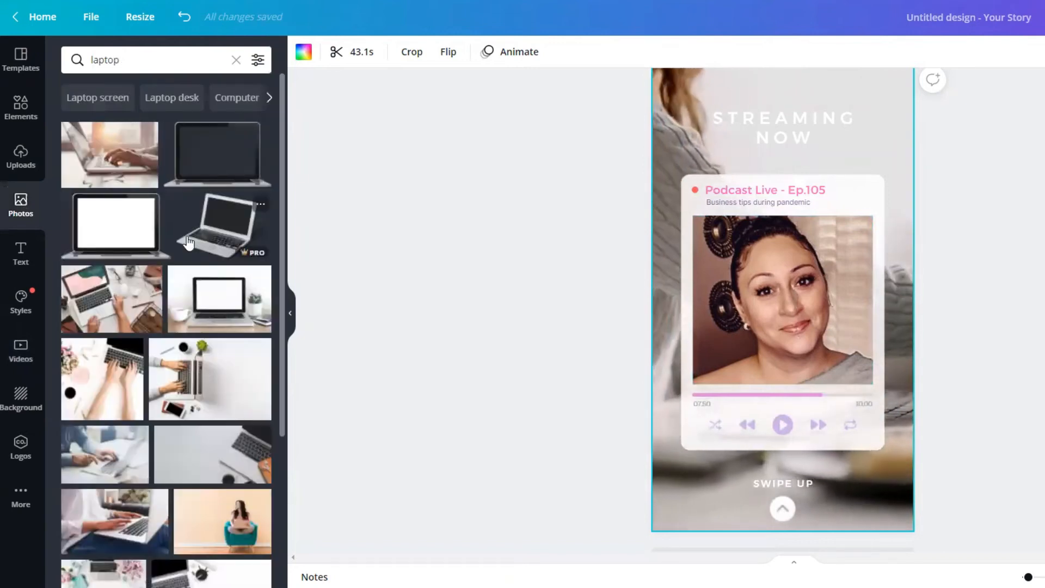
pyautogui.moveTo(125, 164); pyautogui.dragTo(668, 116)
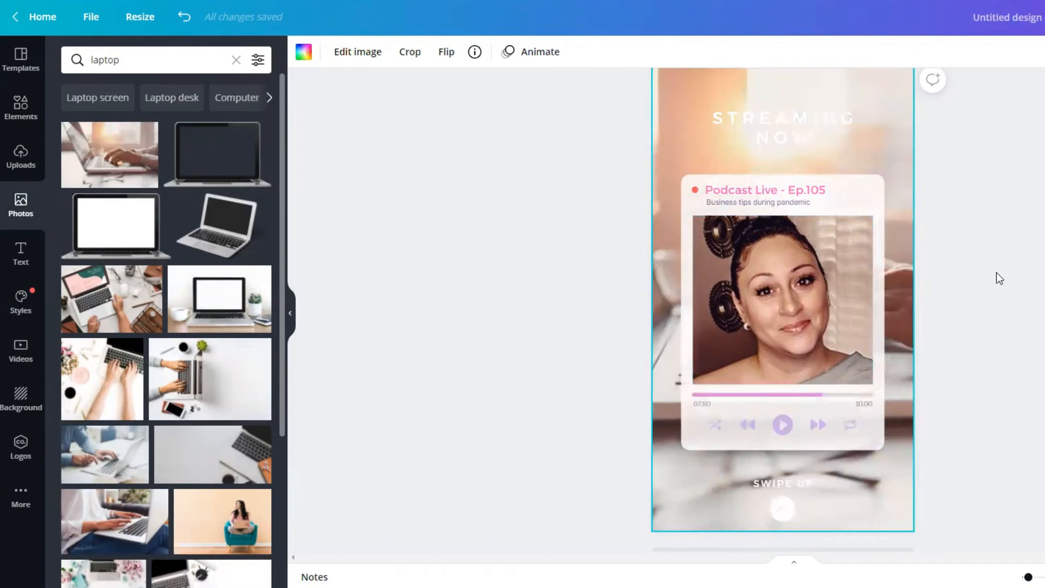
pyautogui.hotkey('ctrl', 'z')
pyautogui.click(940, 319)
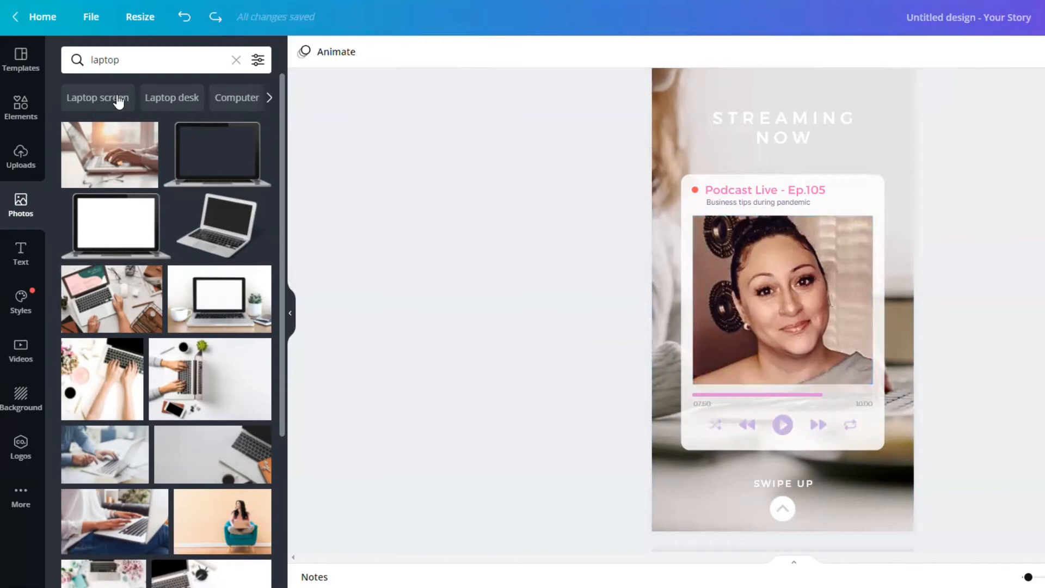
# Search the elements for "soundwav" and "sound wav" and look through the results.
pyautogui.click(36, 107)
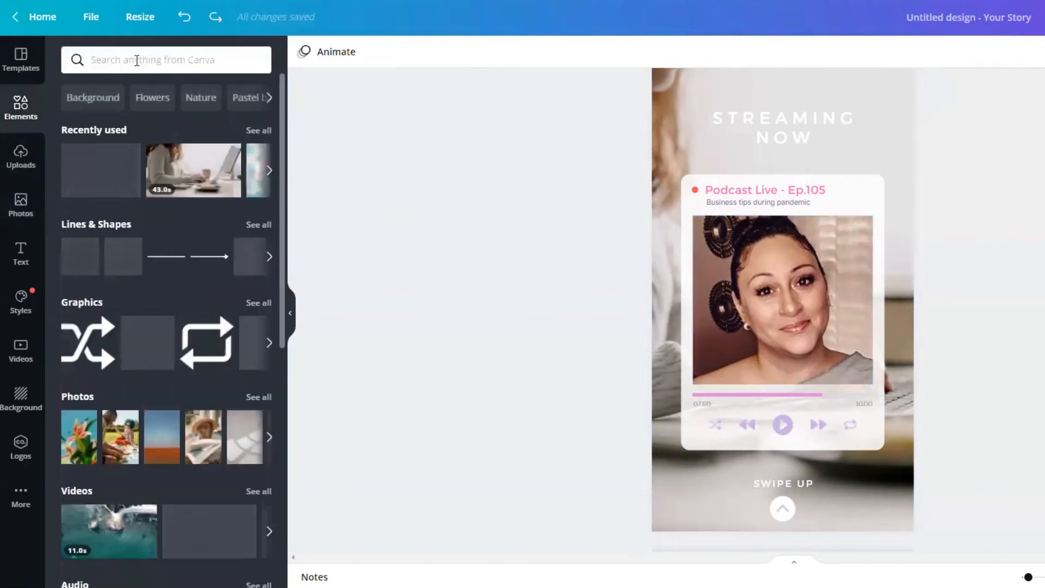
pyautogui.click(137, 60)
pyautogui.write('s')
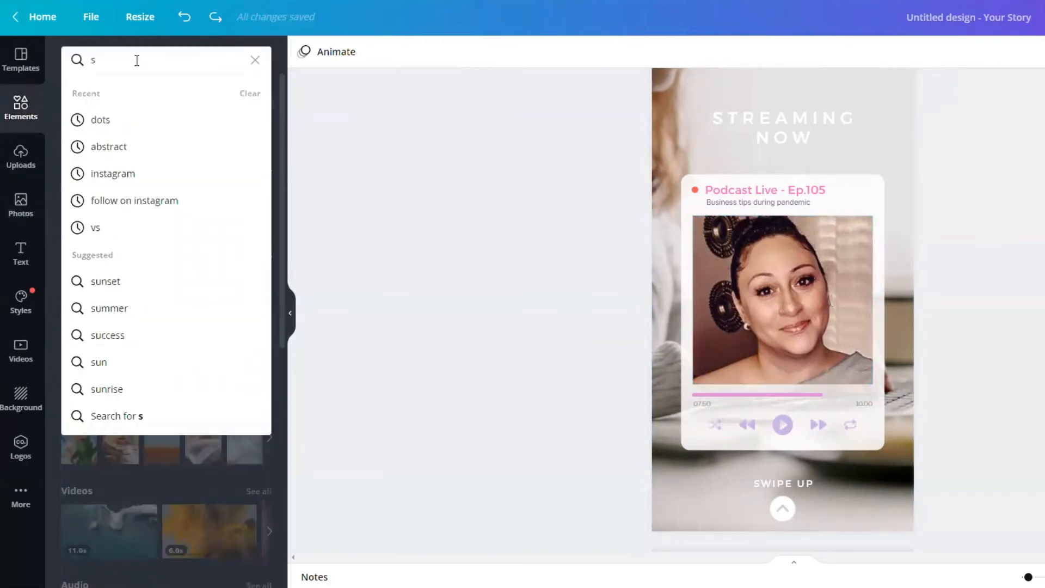
pyautogui.write('oundwav')
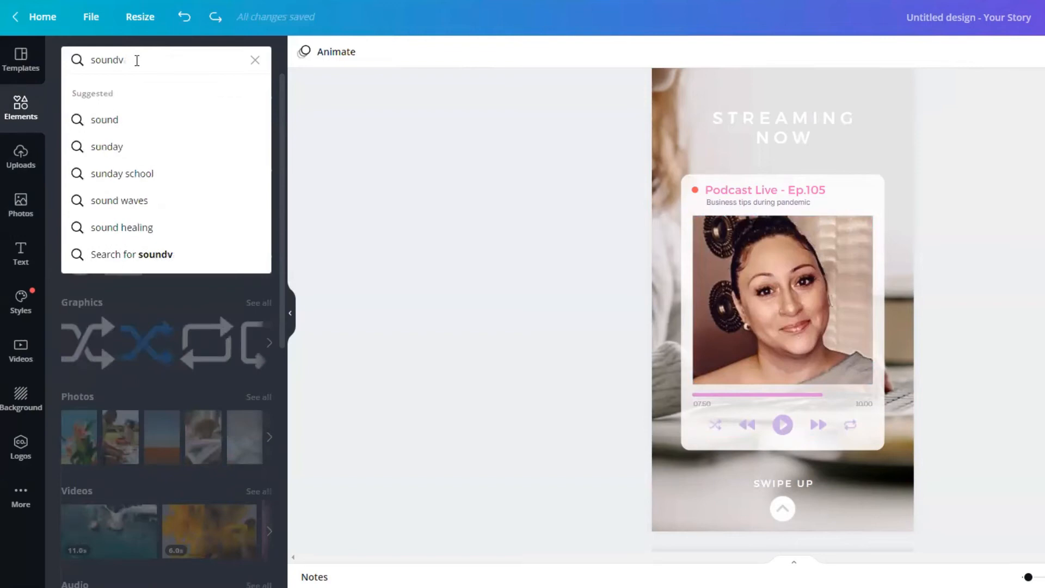
pyautogui.press('Return')
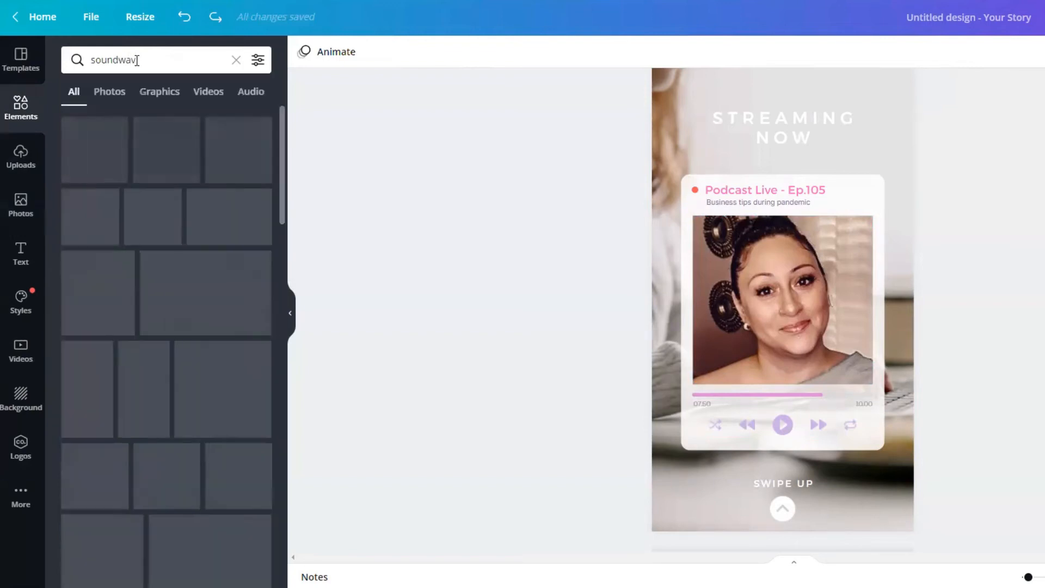
pyautogui.click(119, 57)
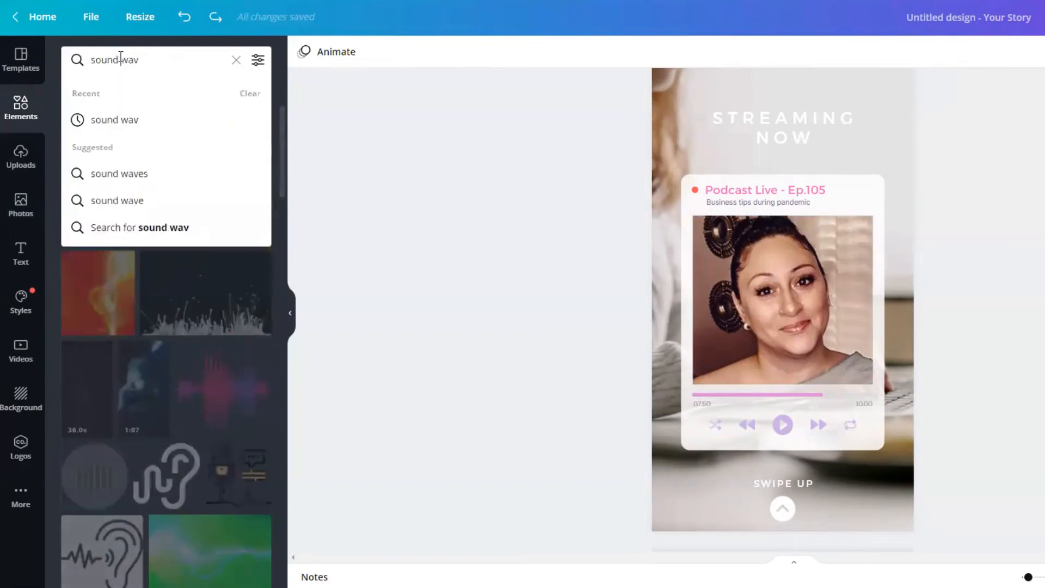
pyautogui.press('Return')
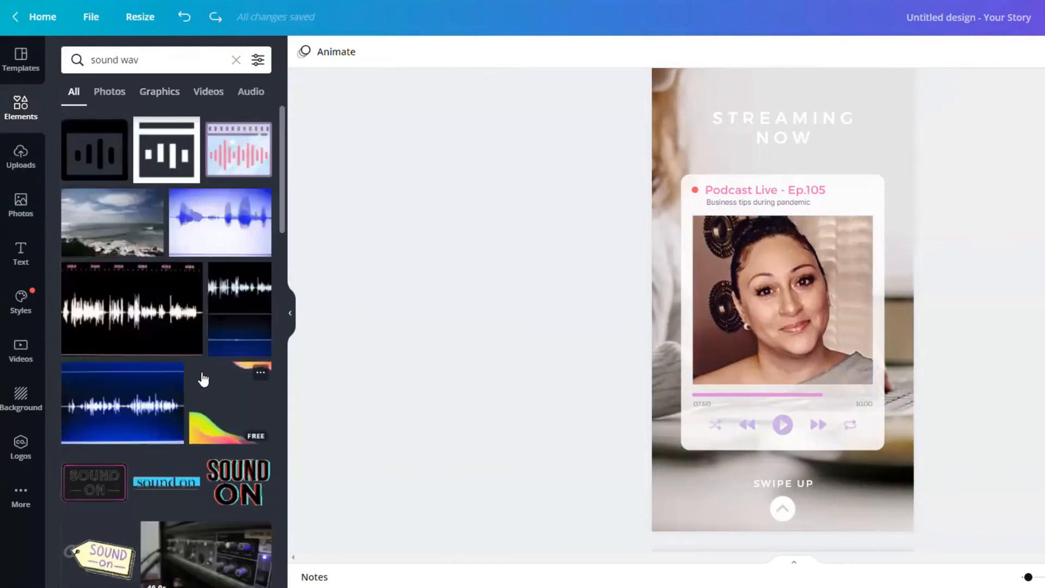
pyautogui.scroll(-2, 202, 378)
pyautogui.scroll(-5, 203, 378)
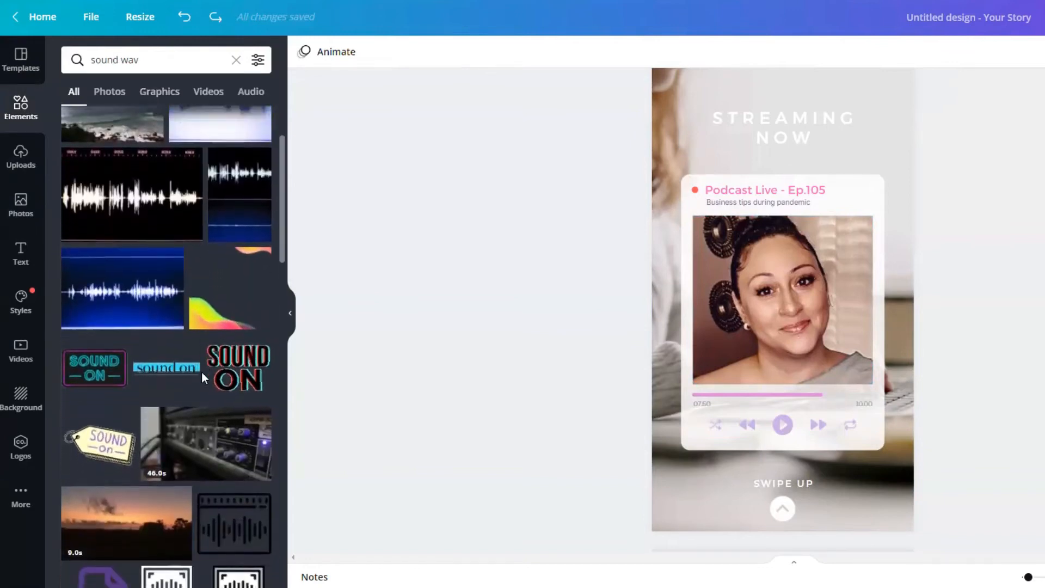
pyautogui.scroll(-4, 202, 374)
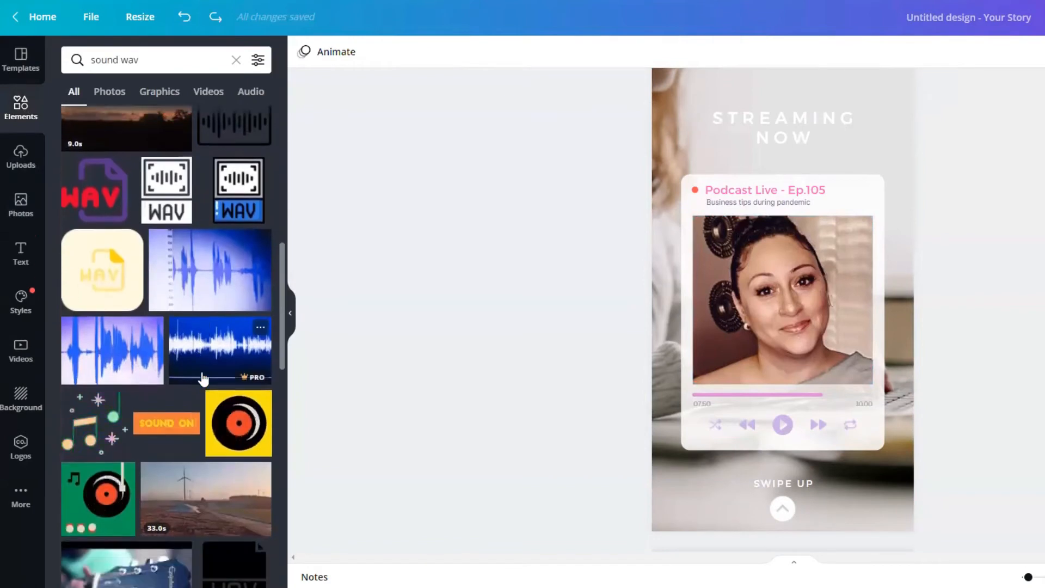
pyautogui.scroll(5, 201, 377)
# Limit the "sound wav" results to graphics and apply the Animated filter.
pyautogui.click(158, 97)
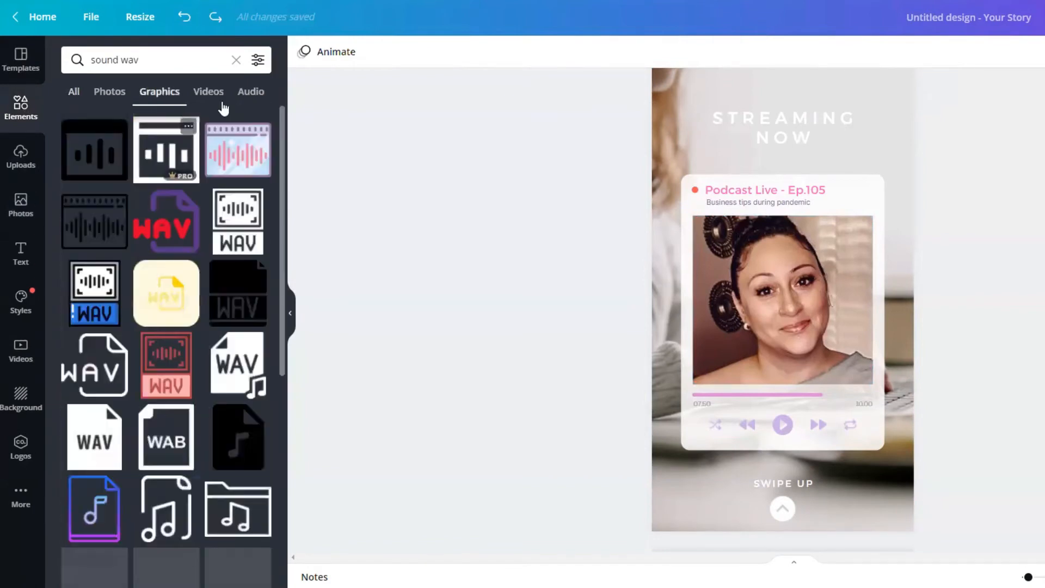
pyautogui.click(259, 60)
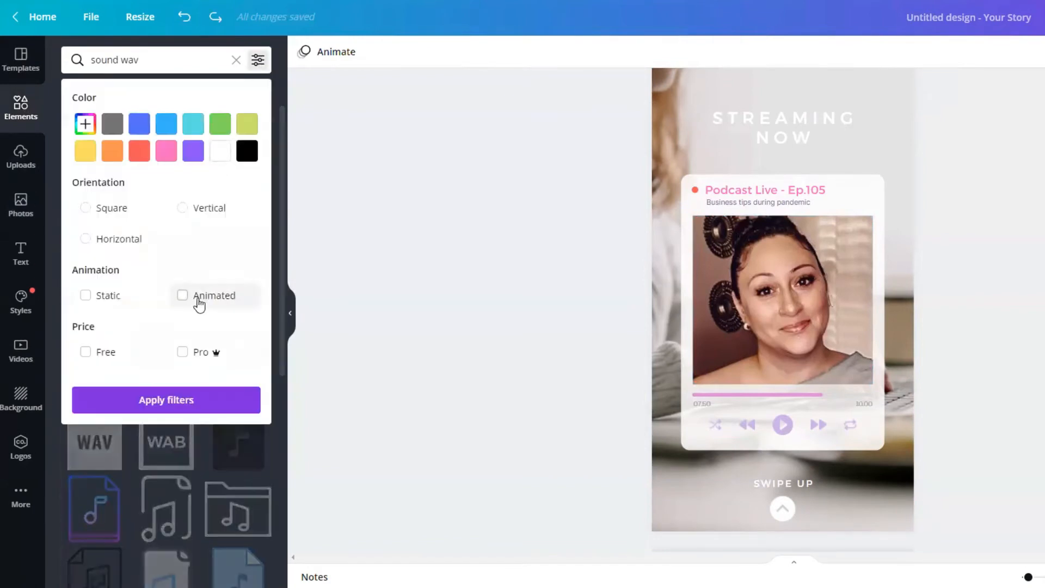
pyautogui.click(183, 297)
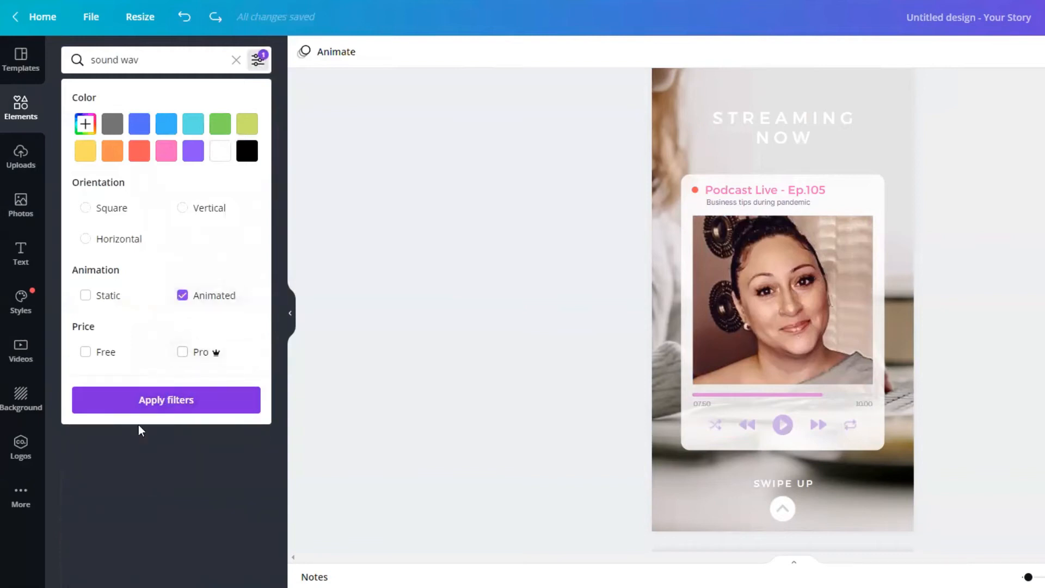
pyautogui.click(163, 401)
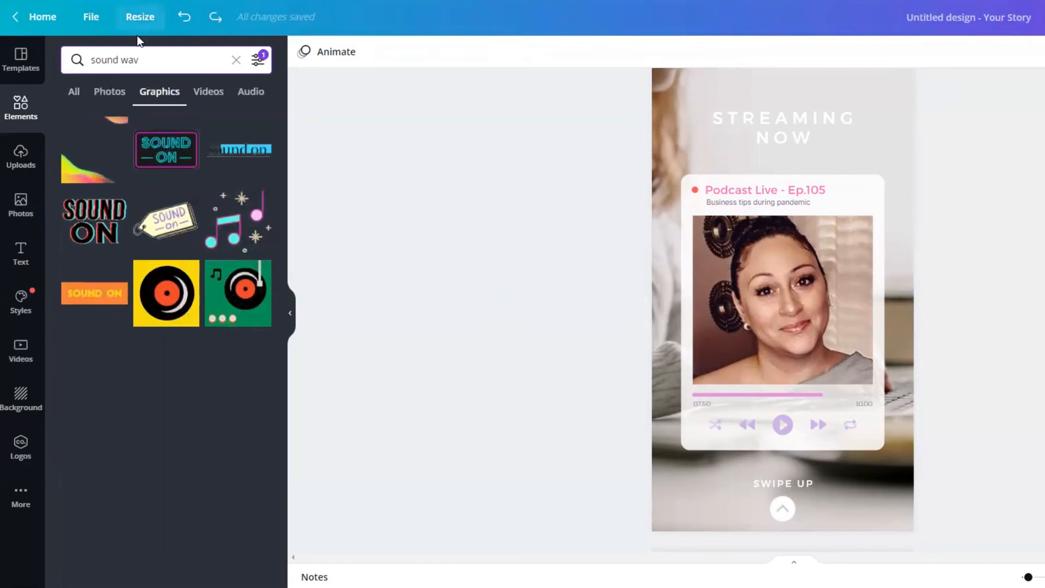
# Search for "cog", add the black two-gear animation, shrink it and place it over the podcast card's lower-right corner.
pyautogui.moveTo(143, 60); pyautogui.dragTo(81, 61)
pyautogui.press('BackSpace')
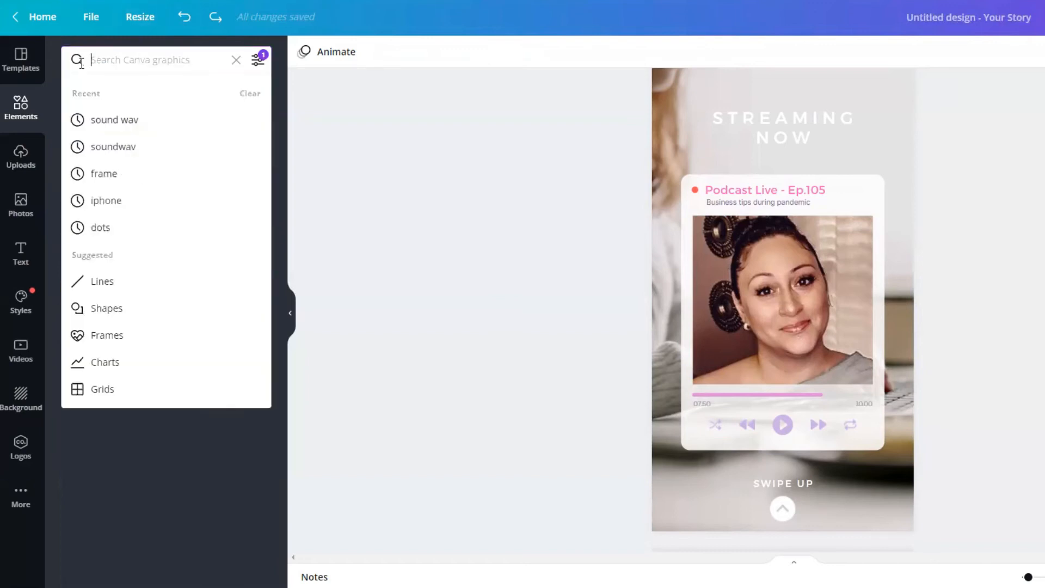
pyautogui.write('cog')
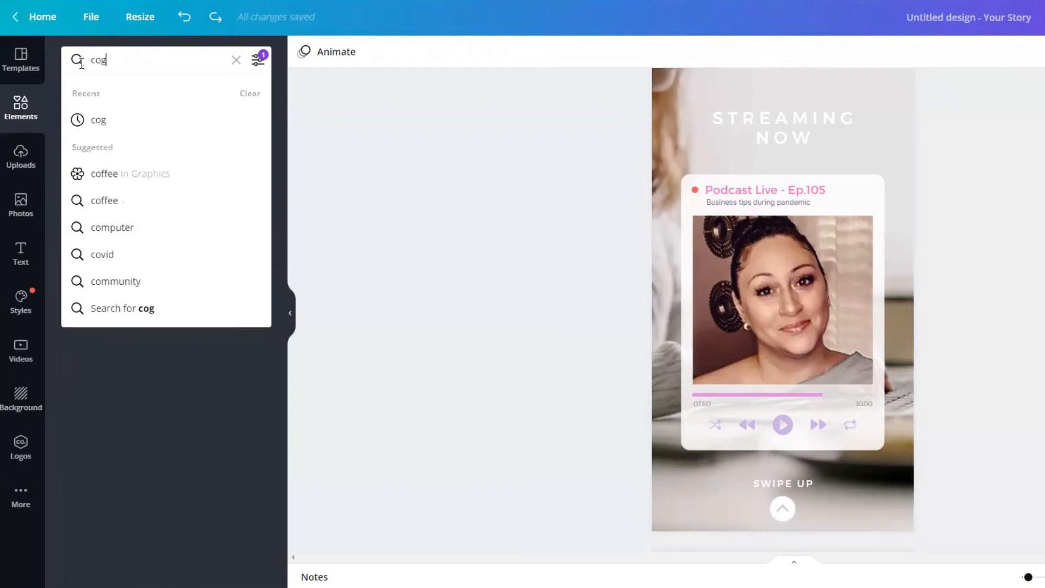
pyautogui.press('Return')
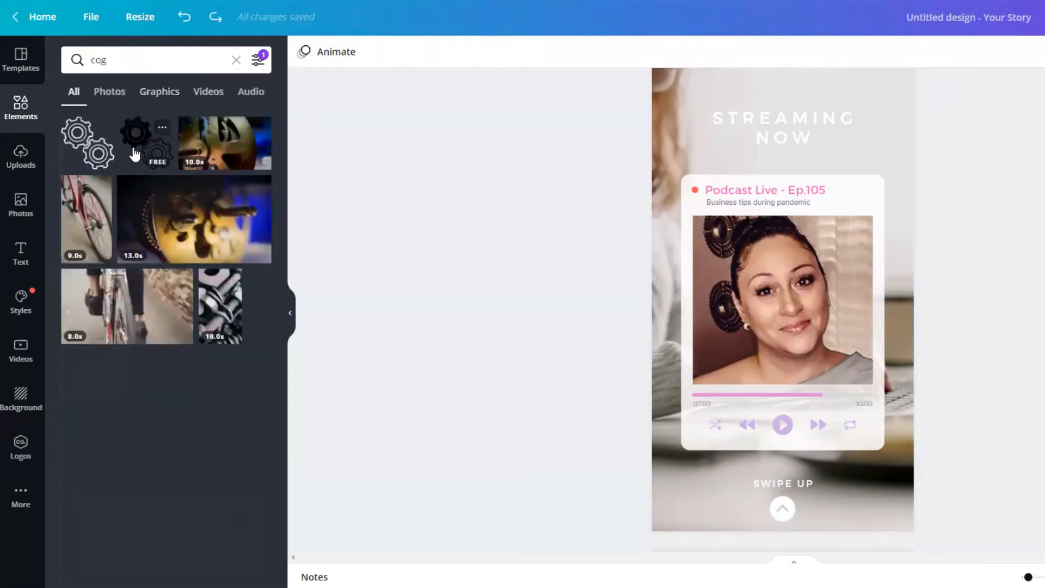
pyautogui.click(146, 147)
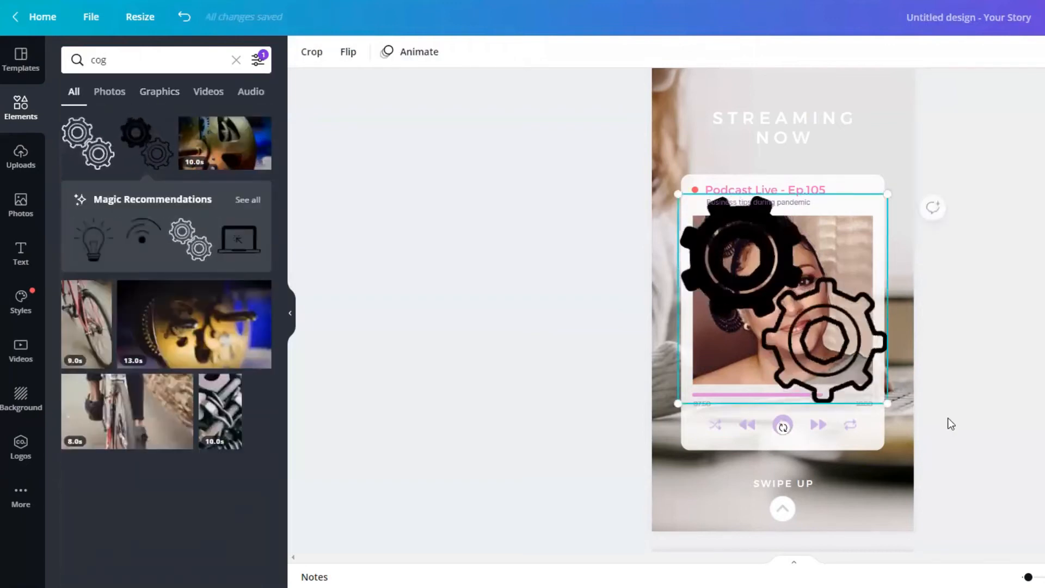
pyautogui.moveTo(888, 404); pyautogui.dragTo(875, 451)
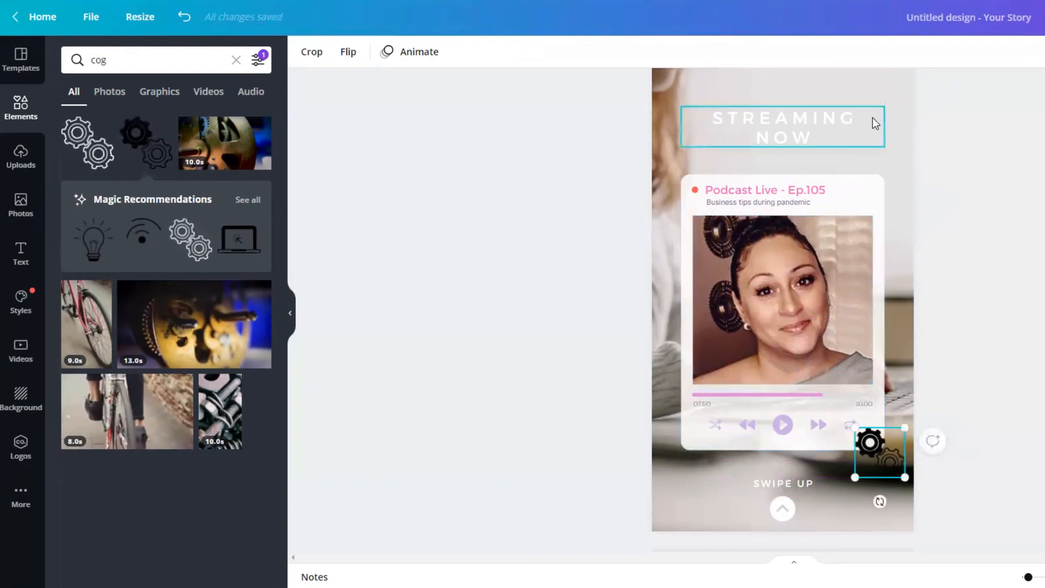
# Delete the laptop video from the story background and fill the background with the Brand Kit's bright orange.
pyautogui.click(900, 132)
pyautogui.press('Delete')
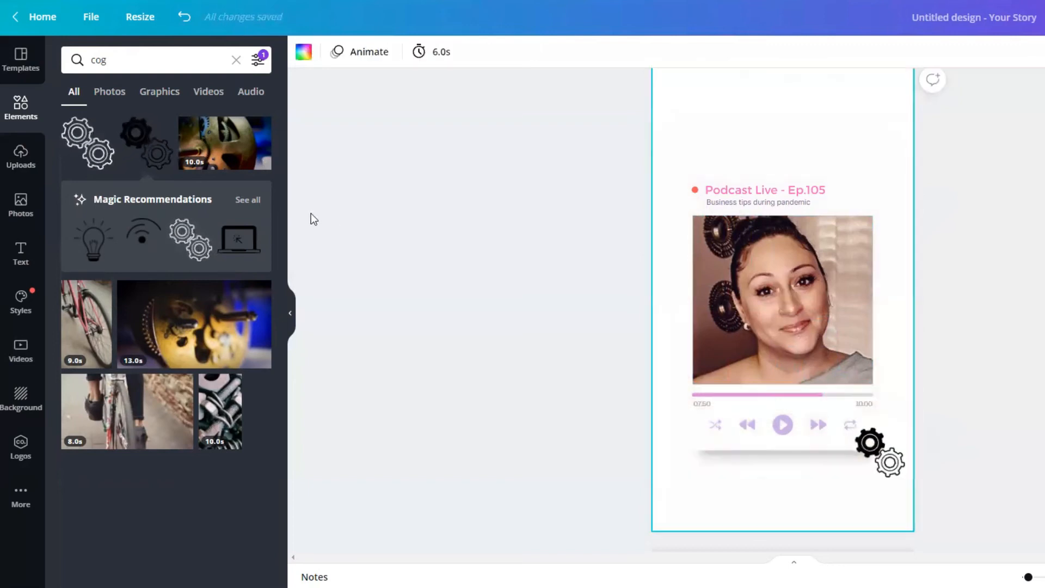
pyautogui.click(304, 51)
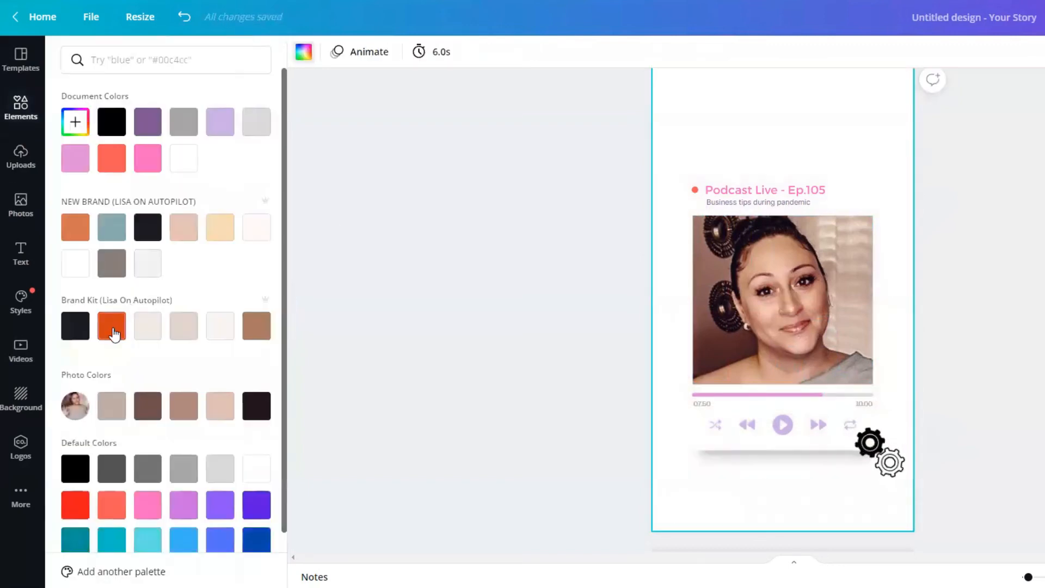
pyautogui.click(112, 325)
pyautogui.click(979, 260)
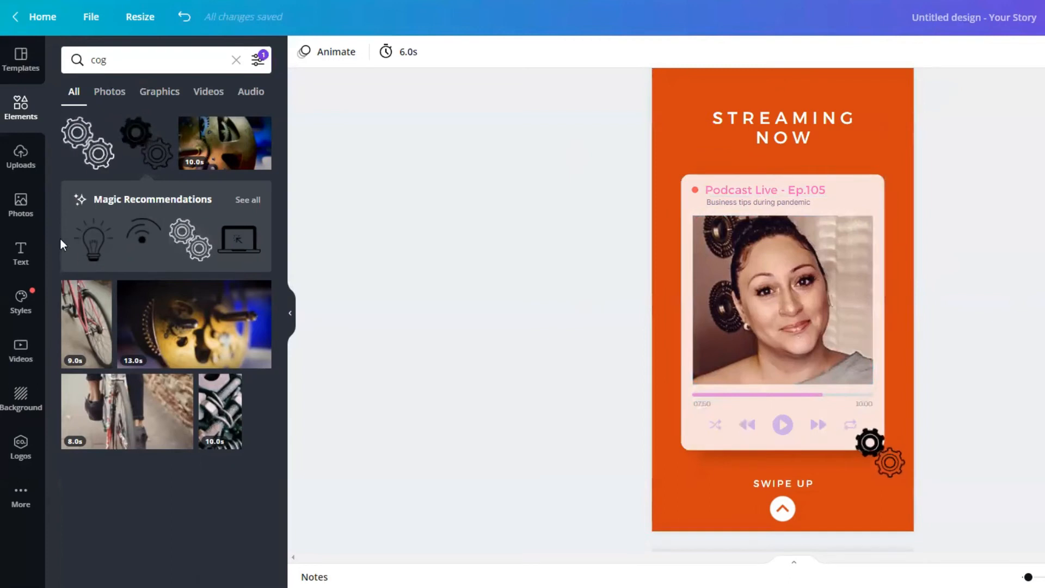
# Open the uploaded images and look through them.
pyautogui.click(19, 162)
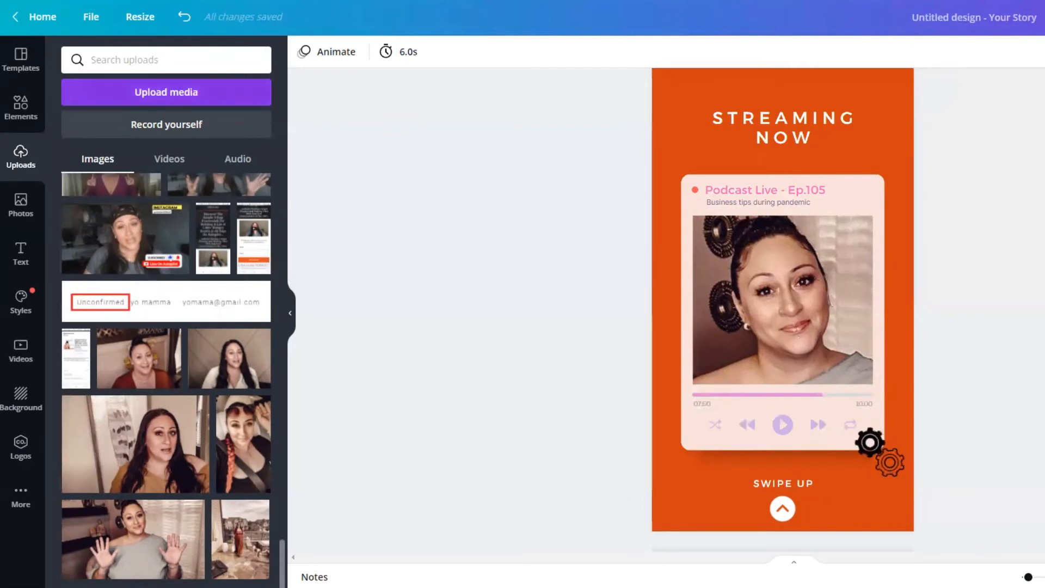
pyautogui.moveTo(673, 587)
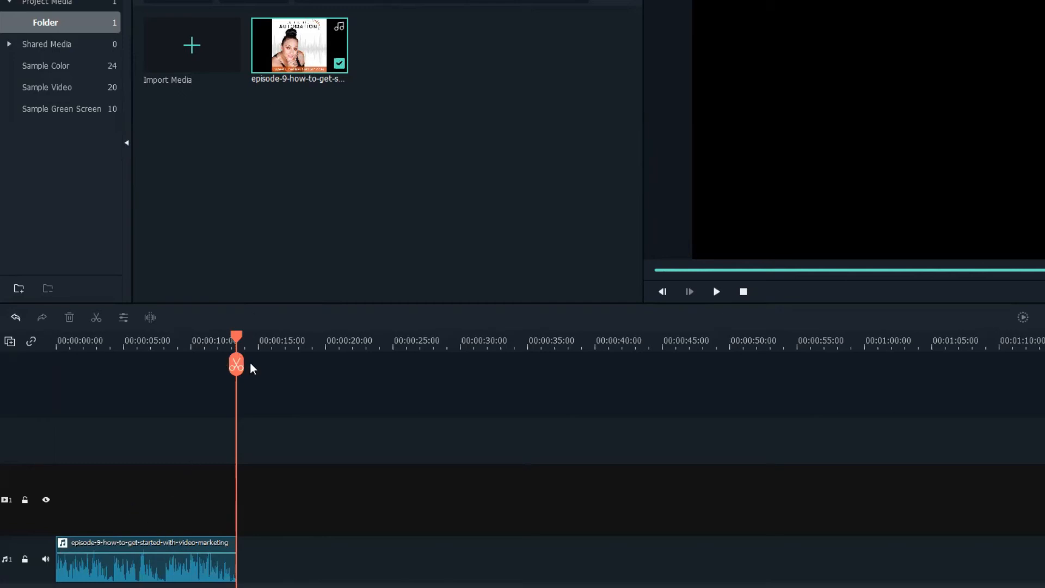
# In Filmora, undo the last cut of the episode 9 audio, split the clip at about 13 seconds and delete the remainder.
pyautogui.hotkey('ctrl', 'z')
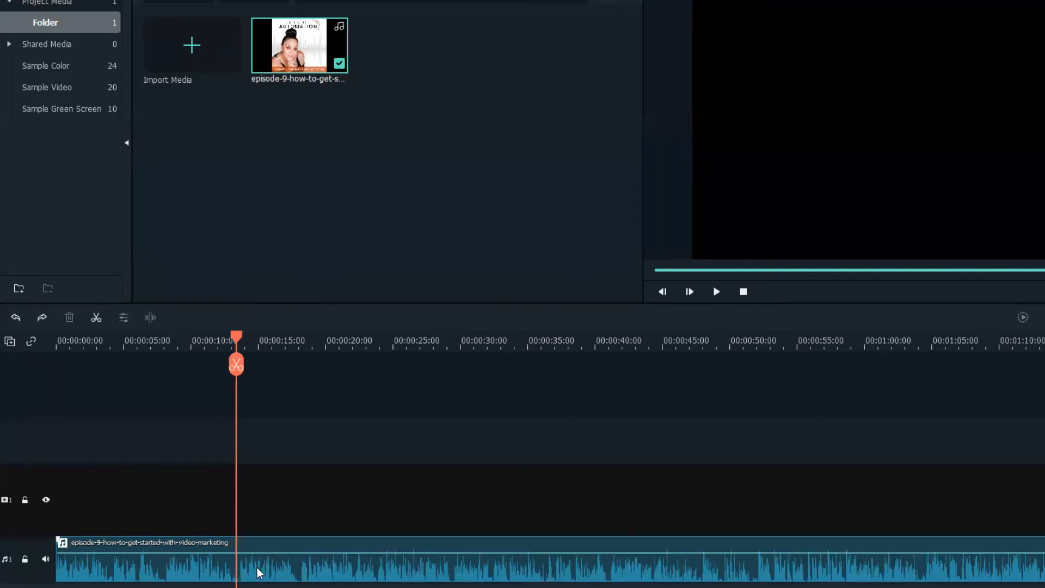
pyautogui.moveTo(303, 61)
pyautogui.mouseDown()
pyautogui.moveTo(168, 462)
pyautogui.moveTo(223, 89)
pyautogui.moveTo(409, 34)
pyautogui.mouseUp()
pyautogui.click(309, 552)
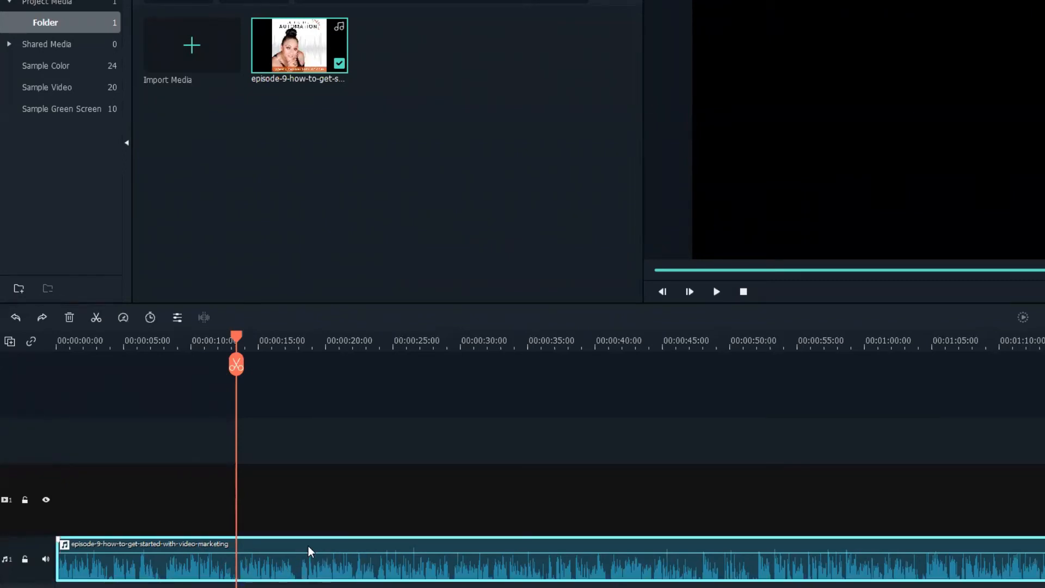
pyautogui.click(98, 318)
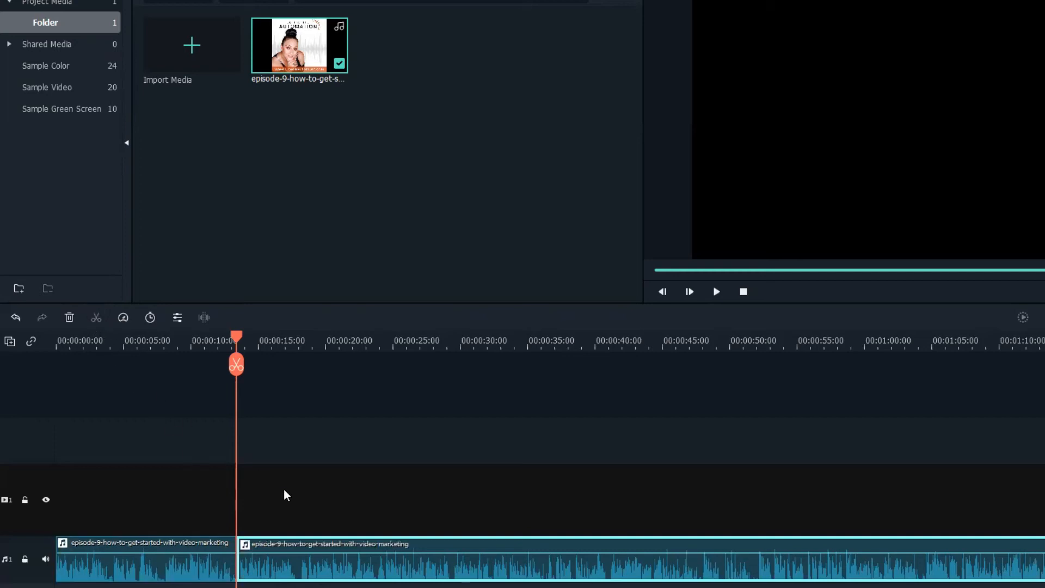
pyautogui.press('Delete')
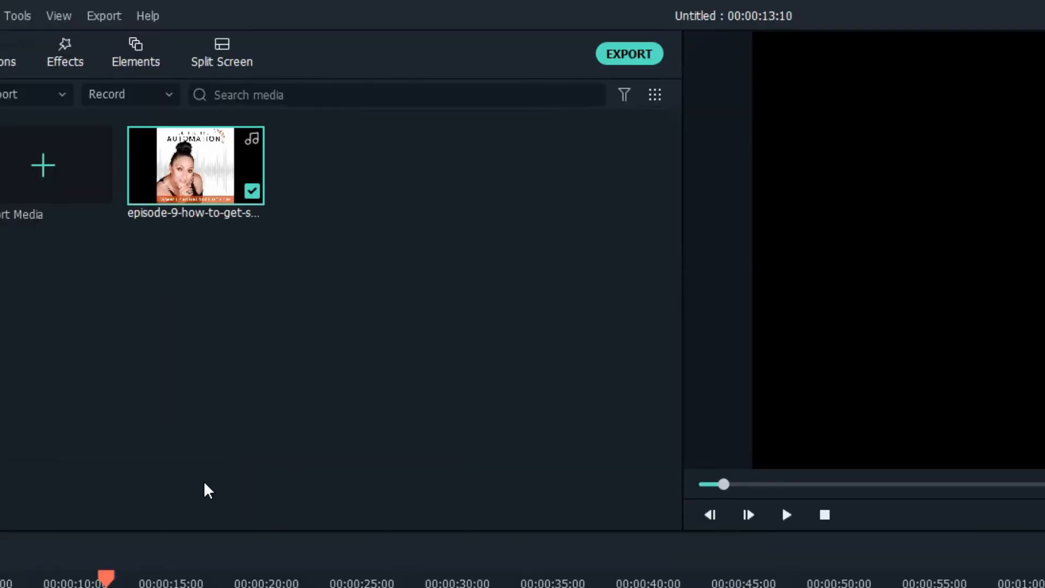
# Open the export settings for the trimmed audio and choose MP3 as the local file format.
pyautogui.click(616, 56)
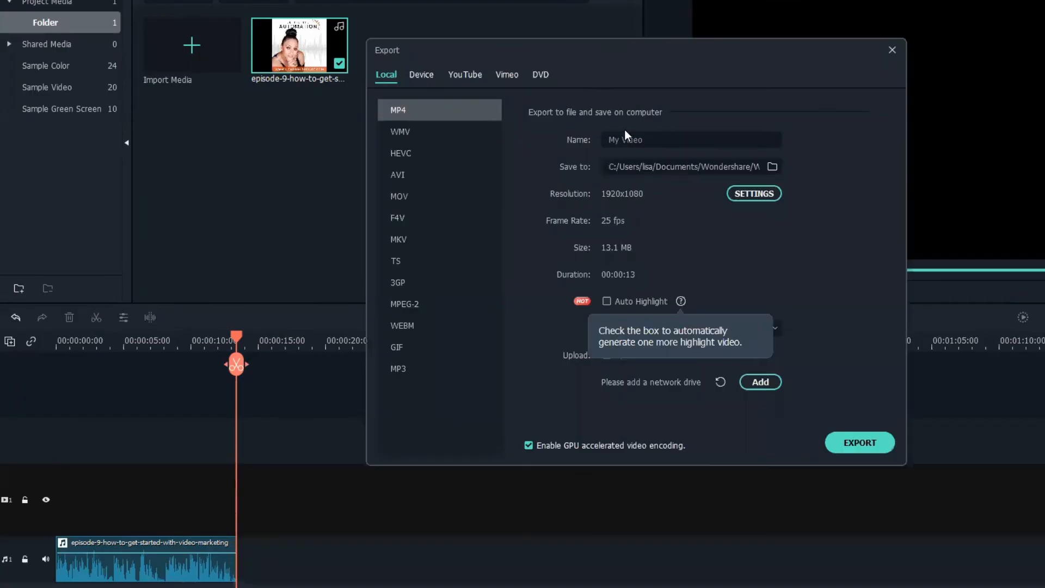
pyautogui.click(403, 368)
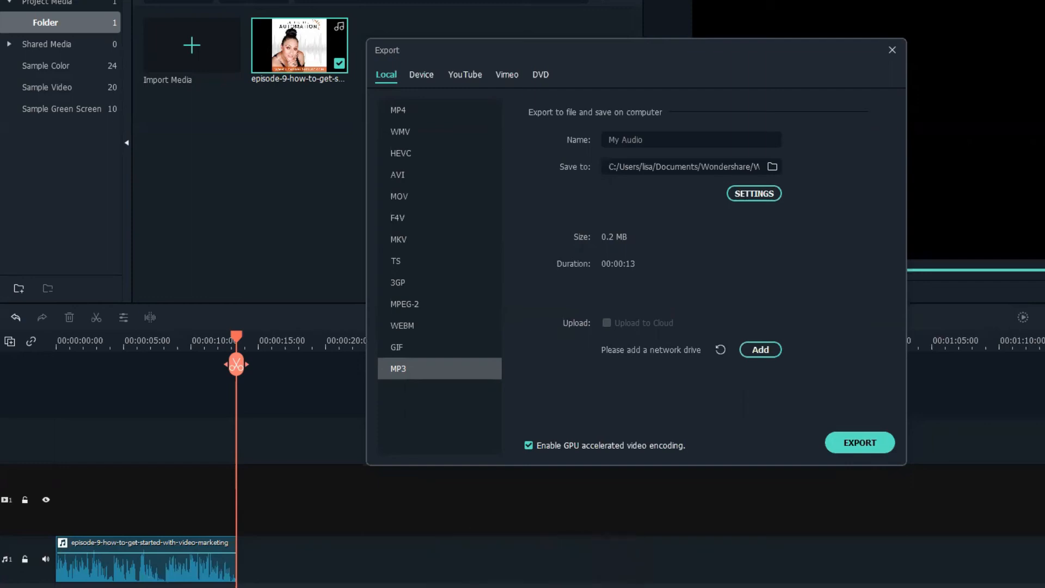
# Switch to Canva, add the uploaded audio episode 9.mp3 to the story and preview the design.
pyautogui.click(508, 563)
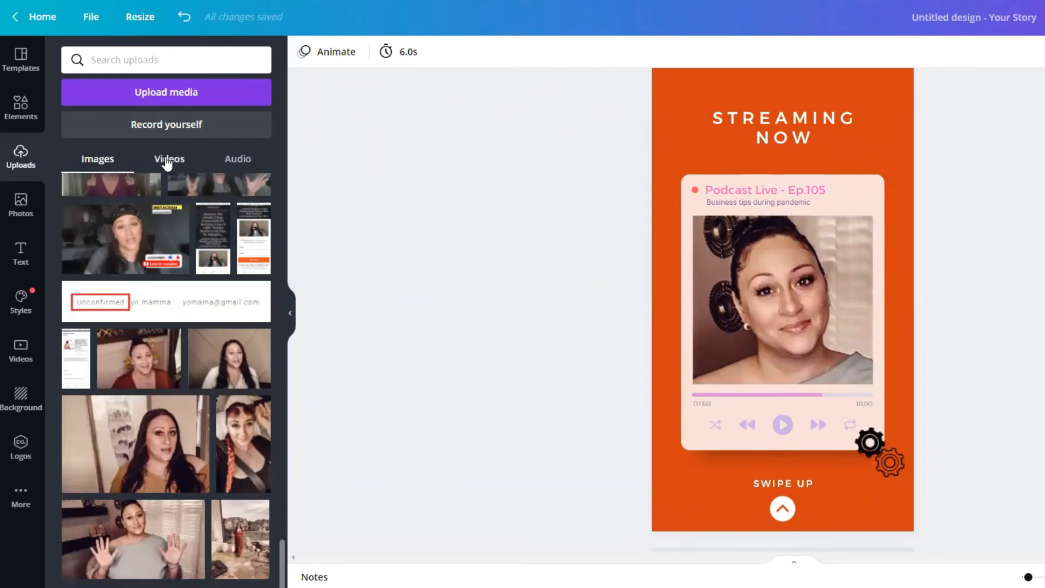
pyautogui.click(240, 161)
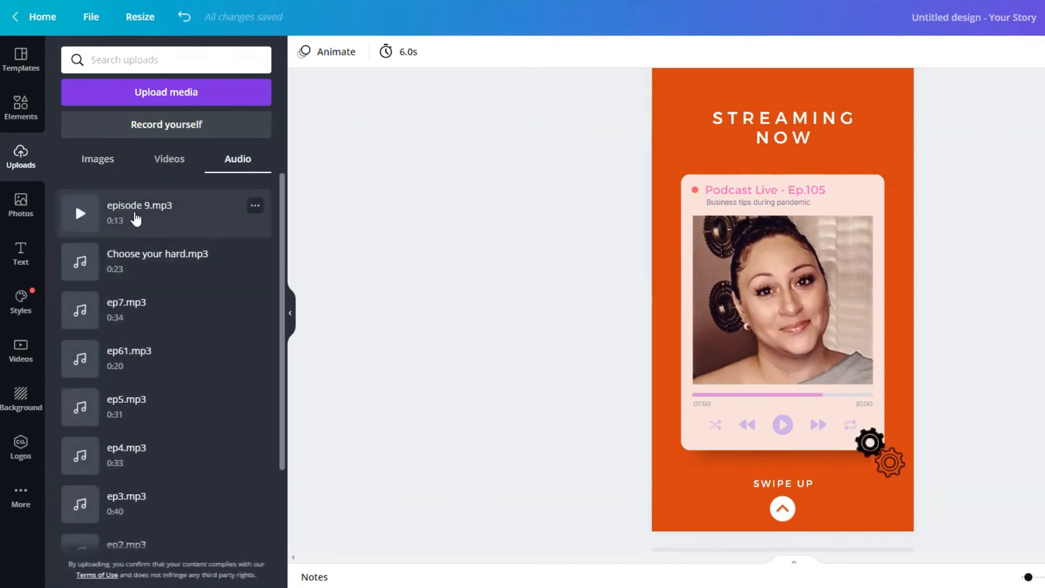
pyautogui.moveTo(75, 204); pyautogui.dragTo(404, 388)
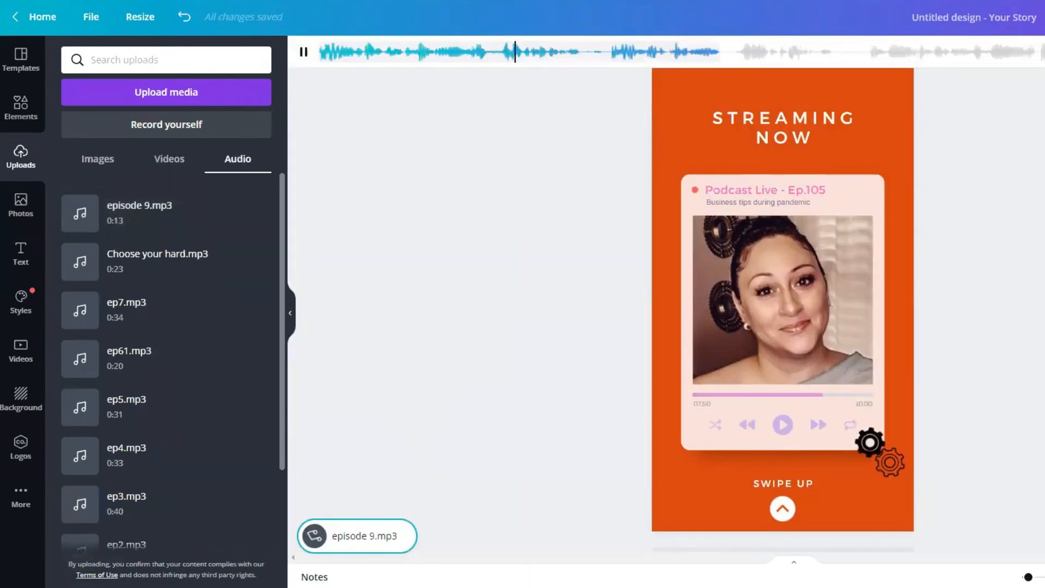
pyautogui.click(492, 492)
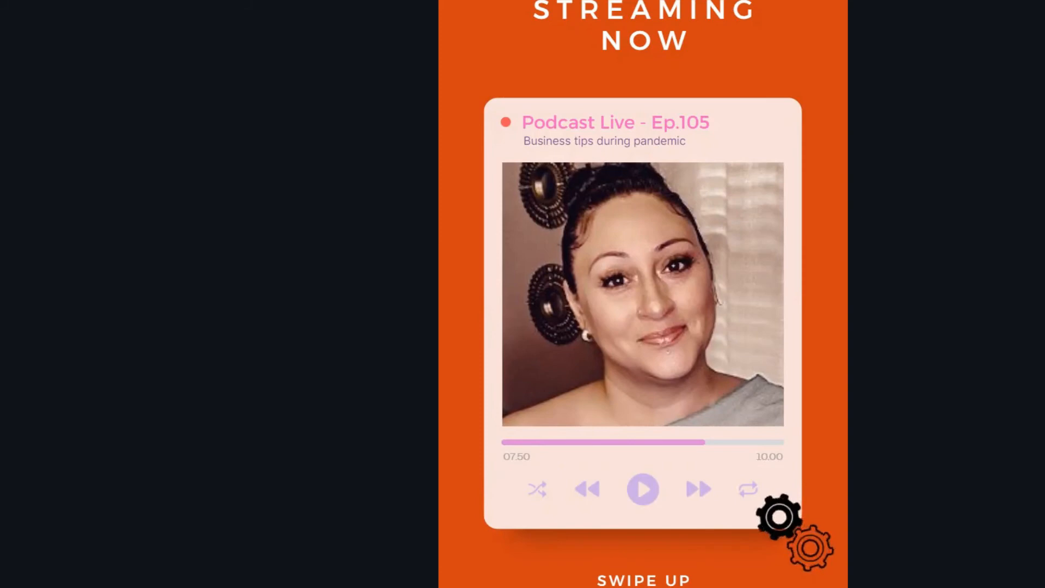
pyautogui.press('Escape')
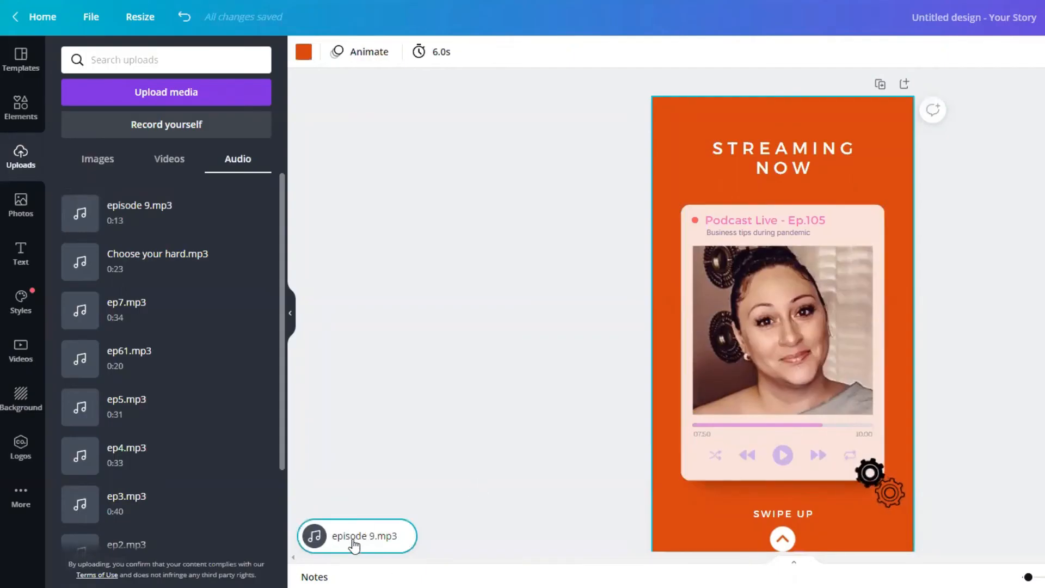
# Set the story page's timing to 14.0 seconds.
pyautogui.click(431, 57)
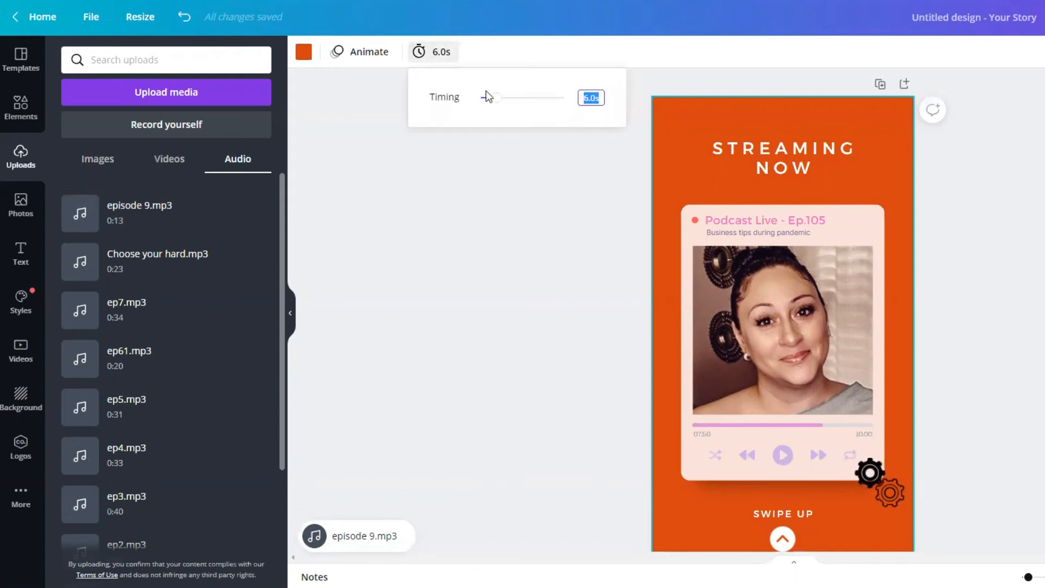
pyautogui.moveTo(492, 98); pyautogui.dragTo(520, 104)
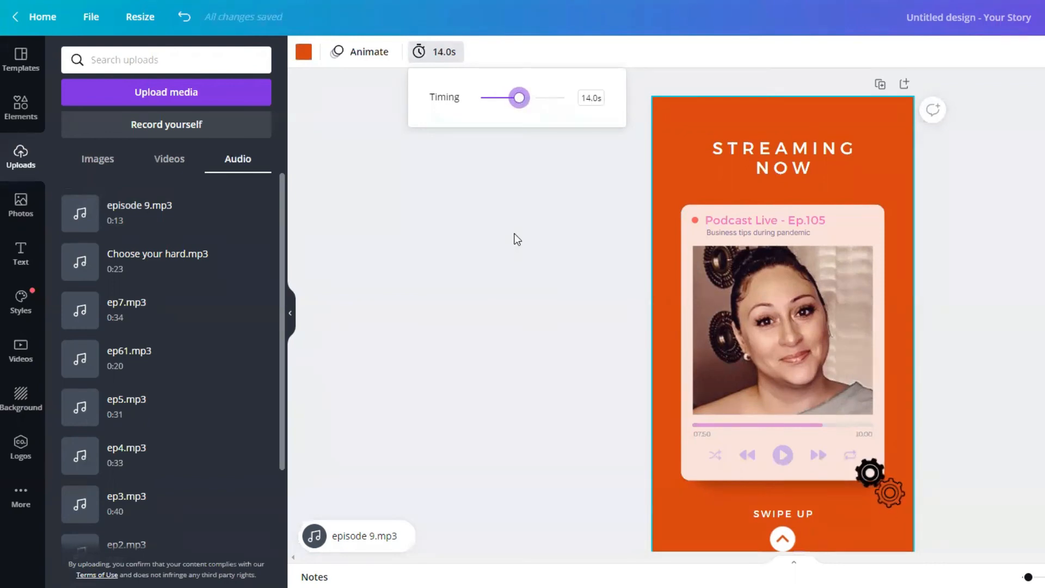
pyautogui.click(515, 234)
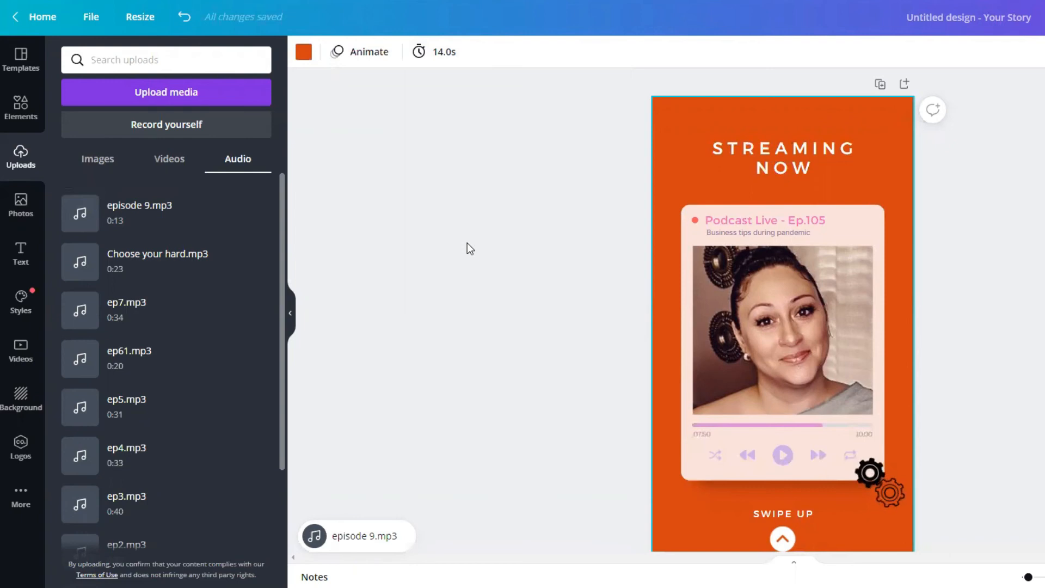
pyautogui.scroll(-1, 494, 311)
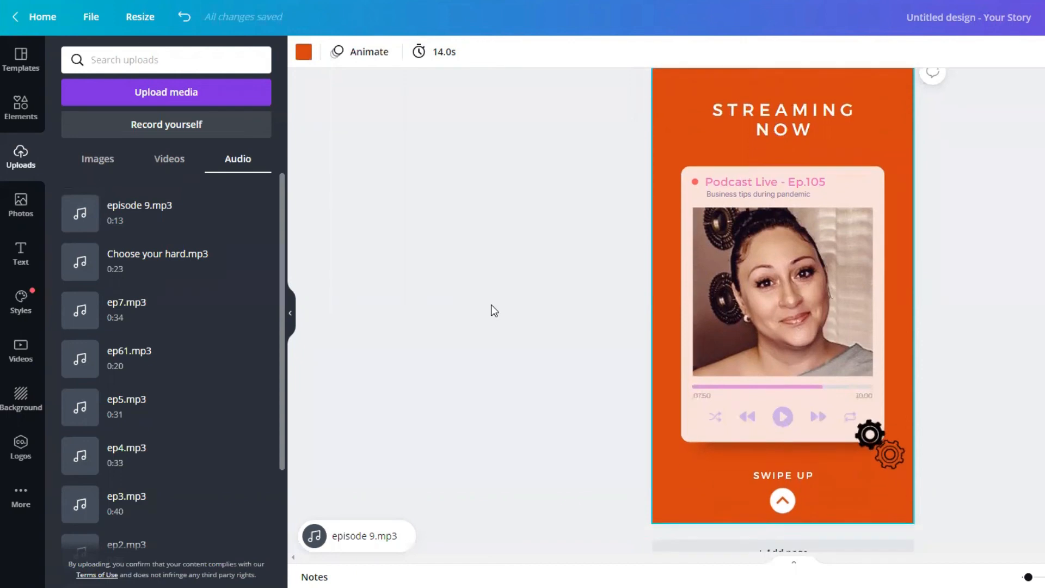
pyautogui.scroll(1, 494, 310)
pyautogui.scroll(-1, 494, 310)
pyautogui.scroll(1, 494, 311)
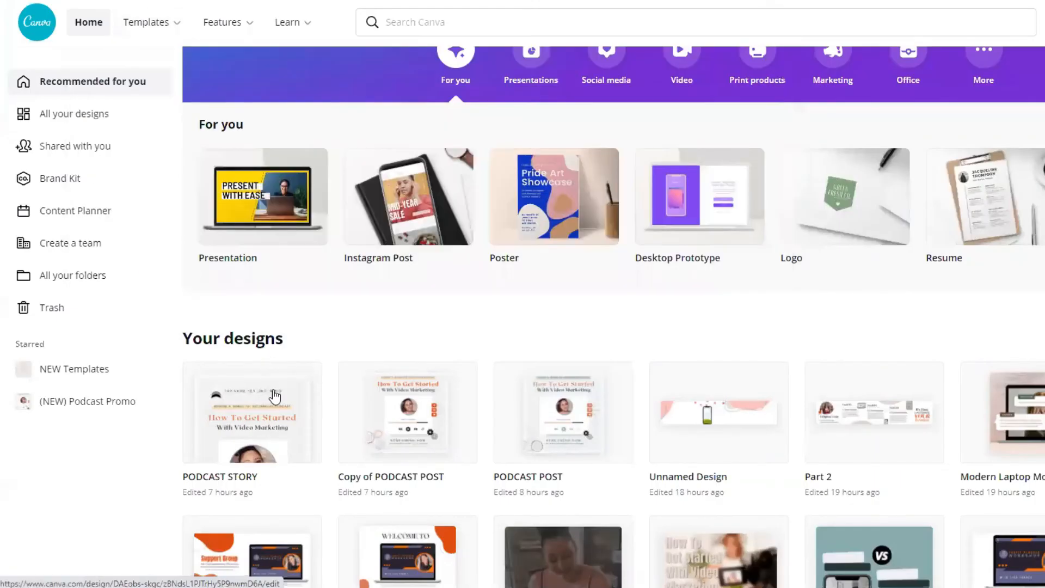
# Open the existing design Copy of PODCAST POST from the Canva home page as an example.
pyautogui.click(424, 418)
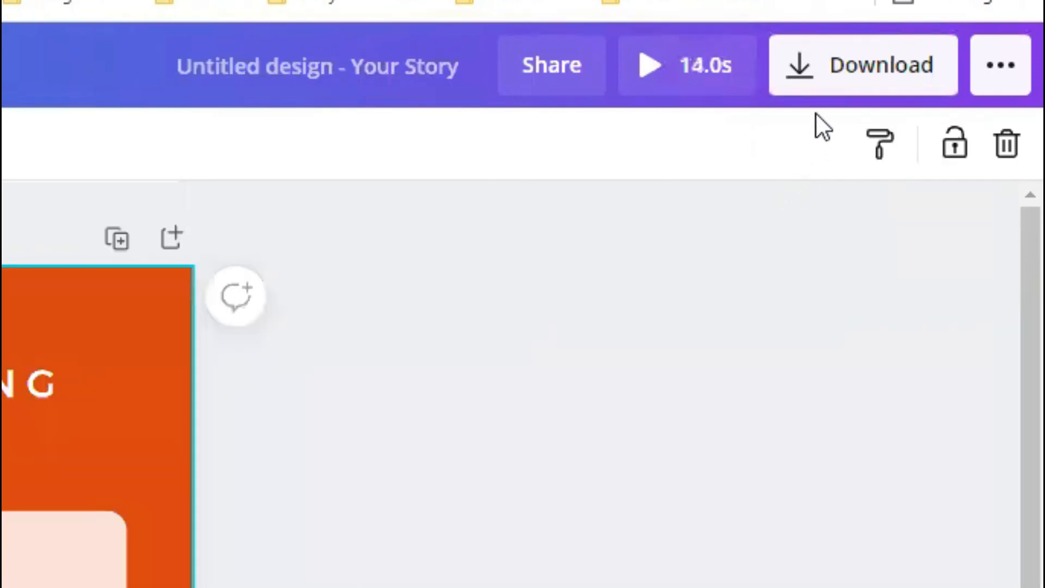
# Open the download options for the untitled story design.
pyautogui.click(800, 88)
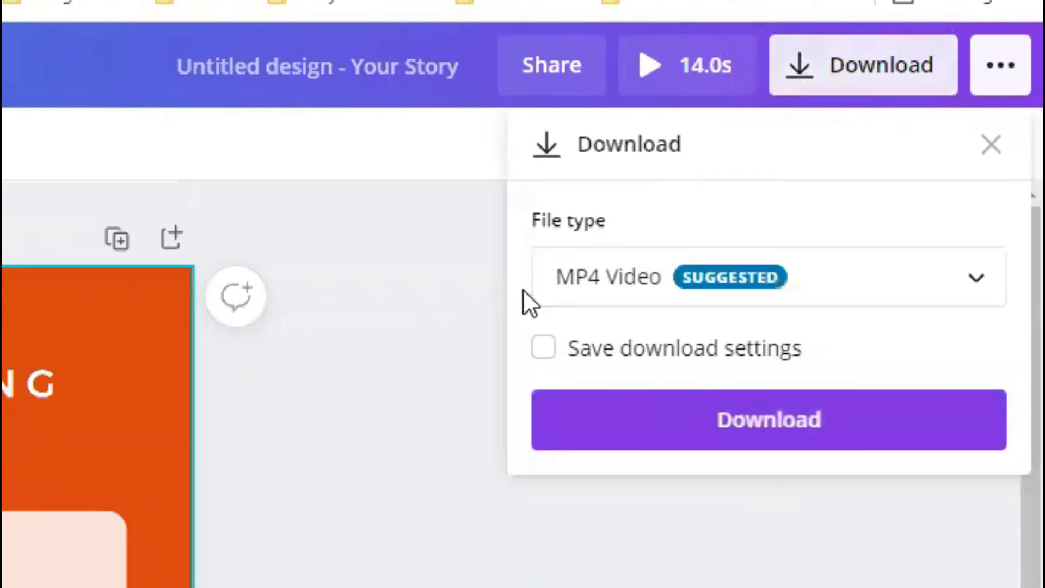